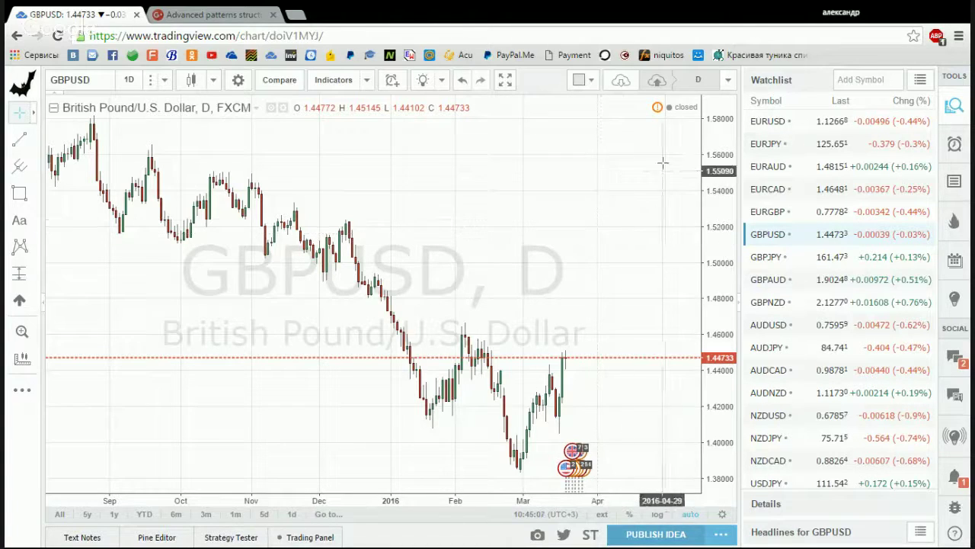
Step: Pan the candles down to clear space, then draw the zigzag's first three legs from the top-left peak
drag(722, 179, 725, 211)
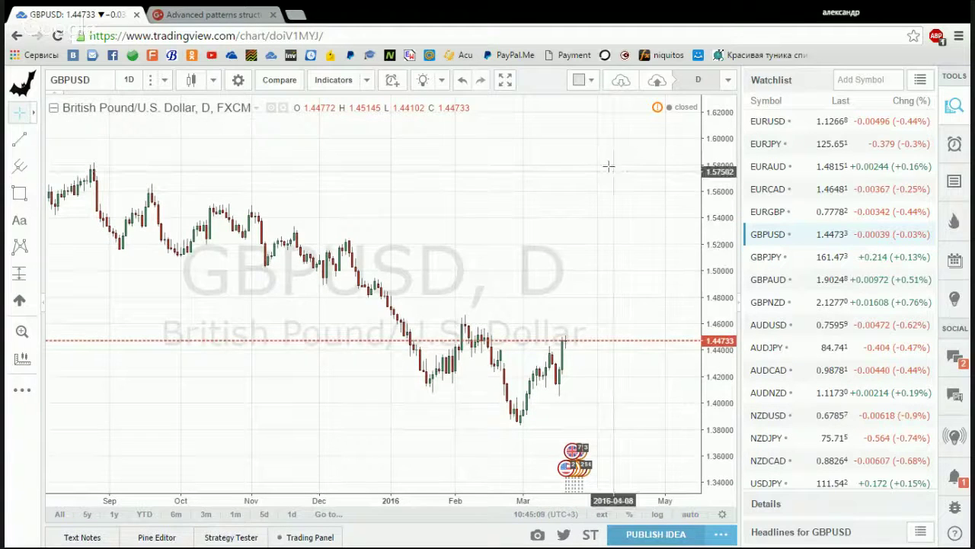
drag(607, 165, 604, 343)
drag(590, 222, 591, 366)
drag(590, 191, 548, 290)
click(19, 145)
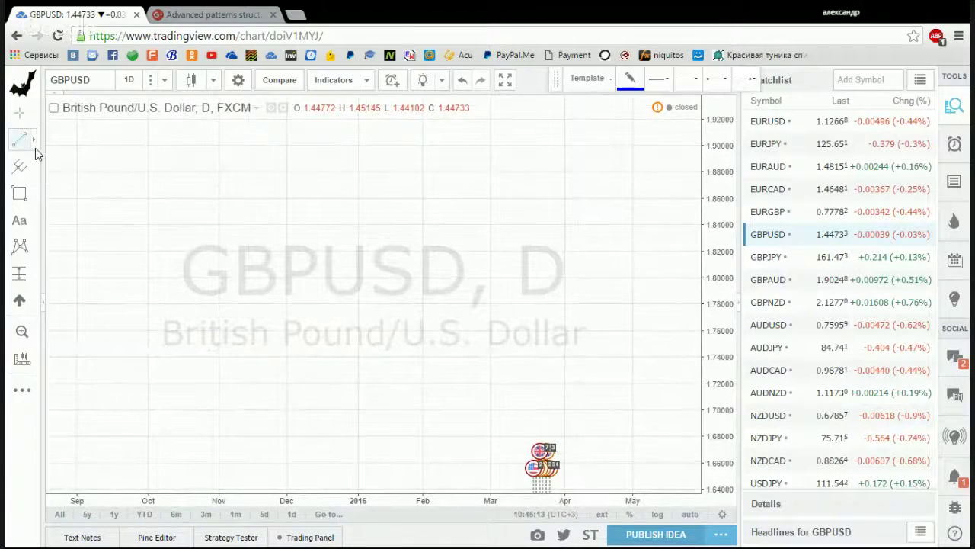
click(160, 146)
click(195, 256)
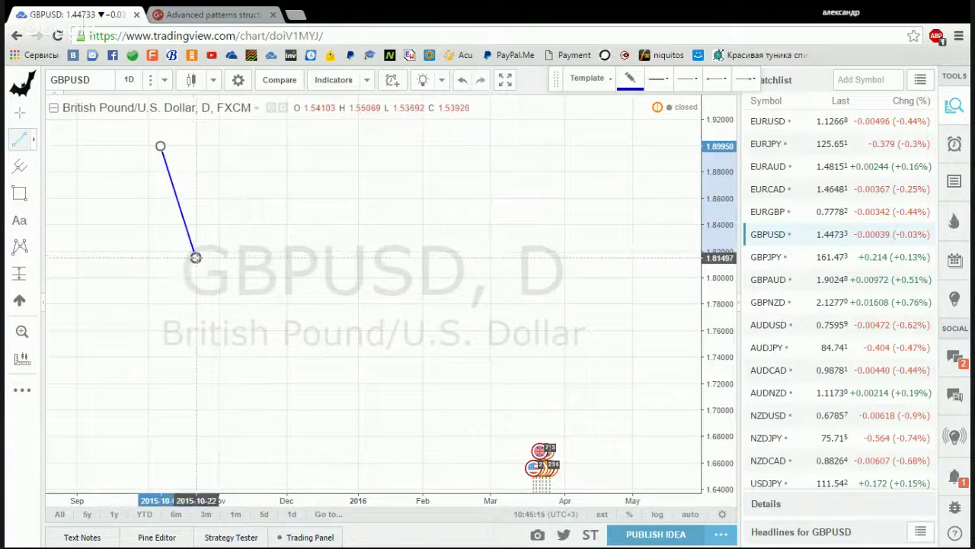
click(251, 206)
click(306, 332)
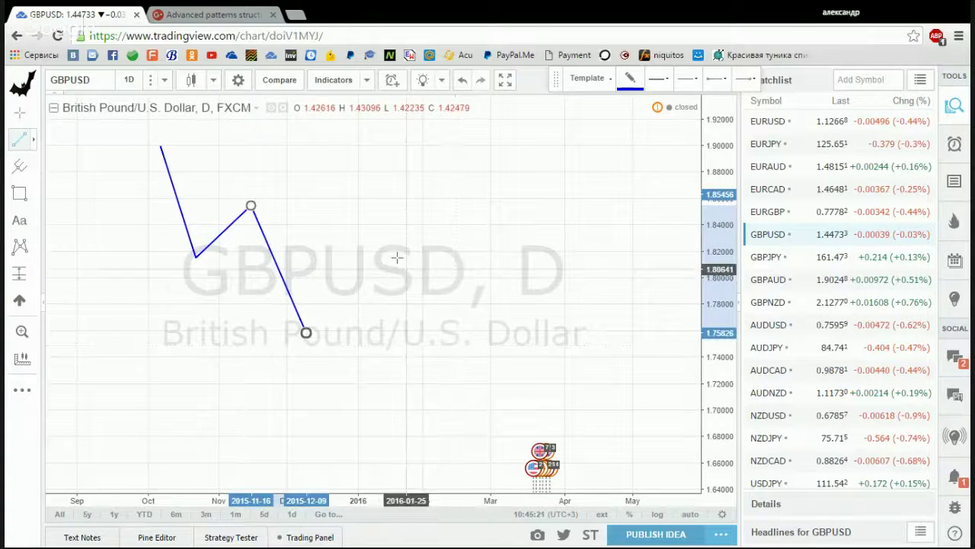
click(367, 185)
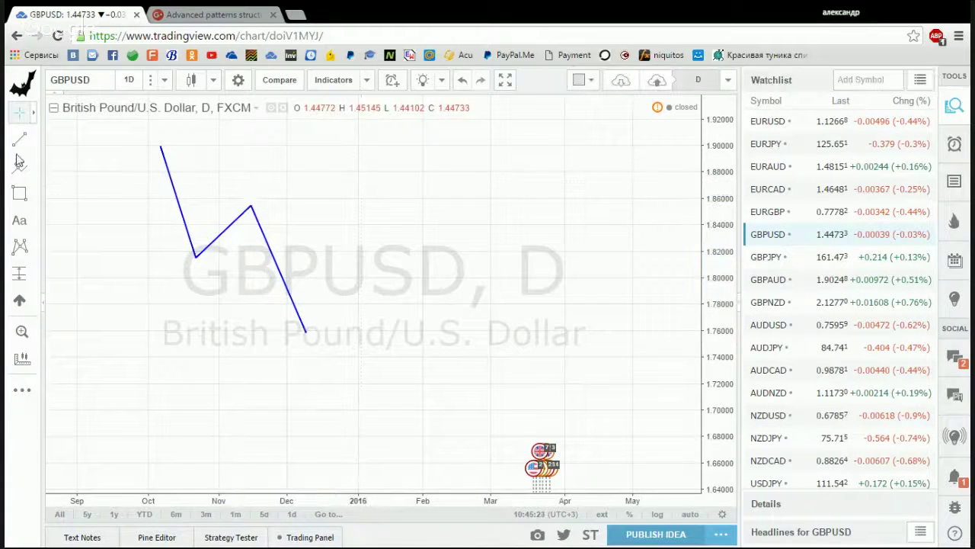
Step: Extend the zigzag from its low end with three more legs, finishing at a higher point
click(21, 144)
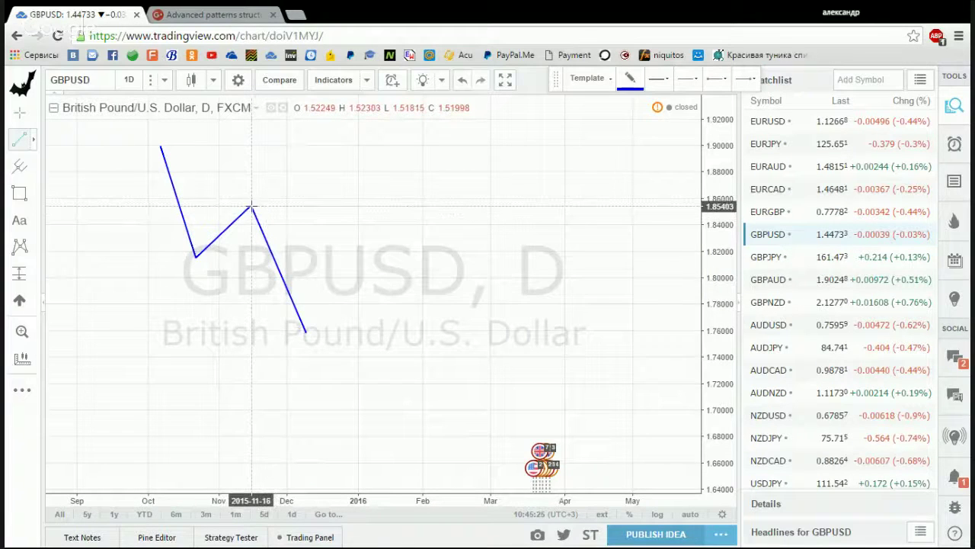
click(305, 332)
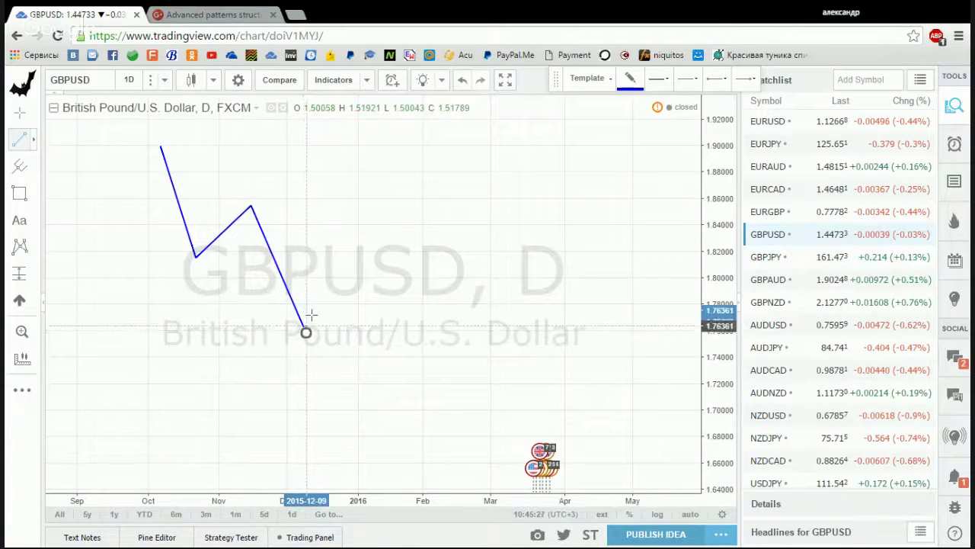
click(329, 268)
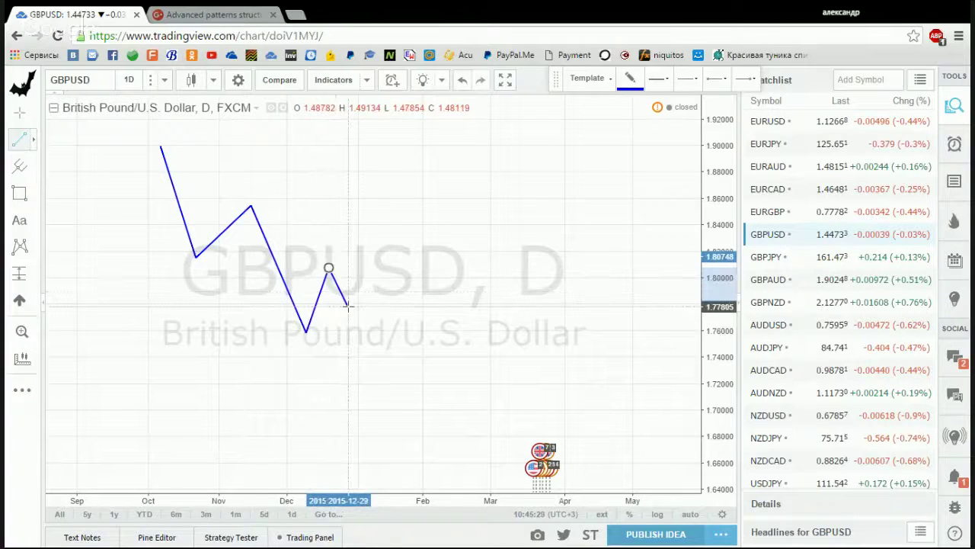
click(347, 306)
click(386, 225)
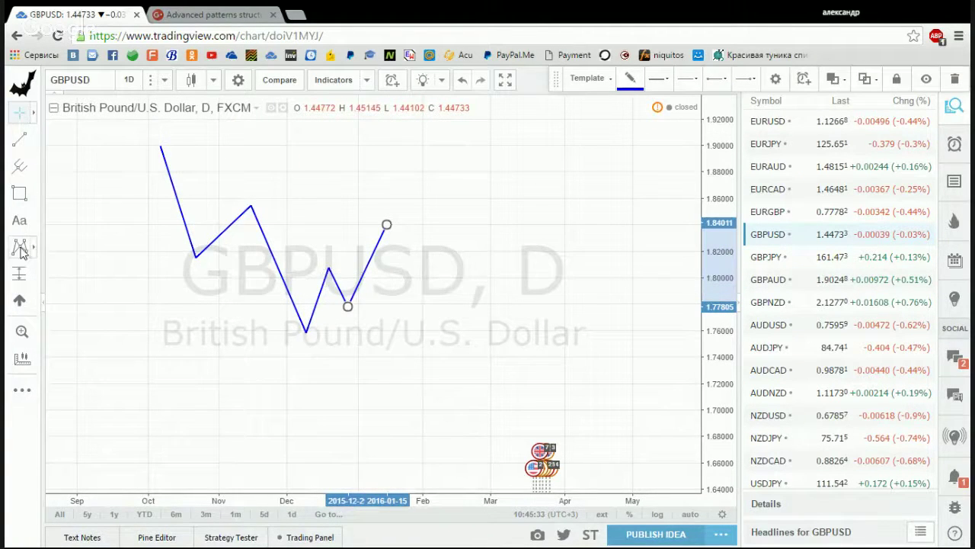
Step: Place X, B, C and D on the zigzag's last turning points, giving ratios 0.522, 0.585, 0.844, 2.055
click(250, 206)
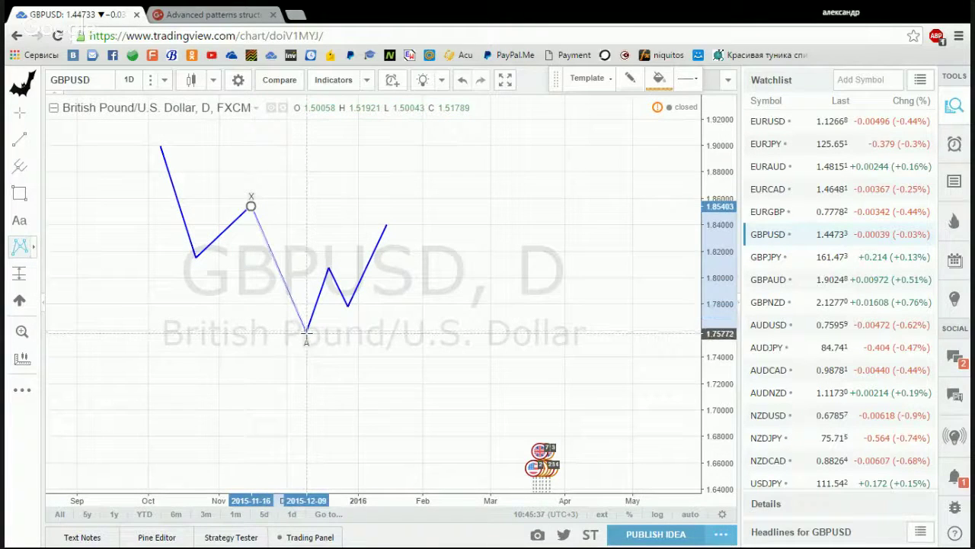
click(328, 267)
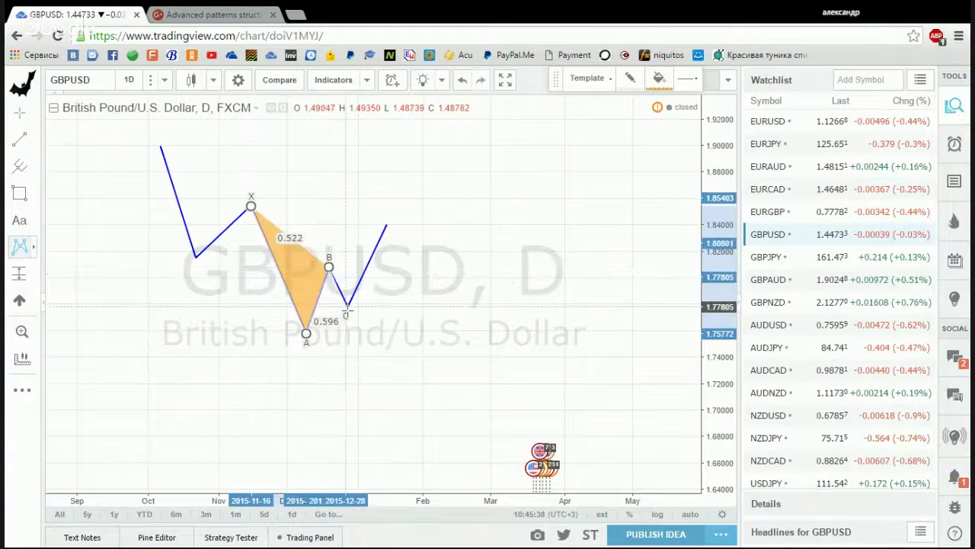
click(348, 306)
click(386, 225)
click(468, 291)
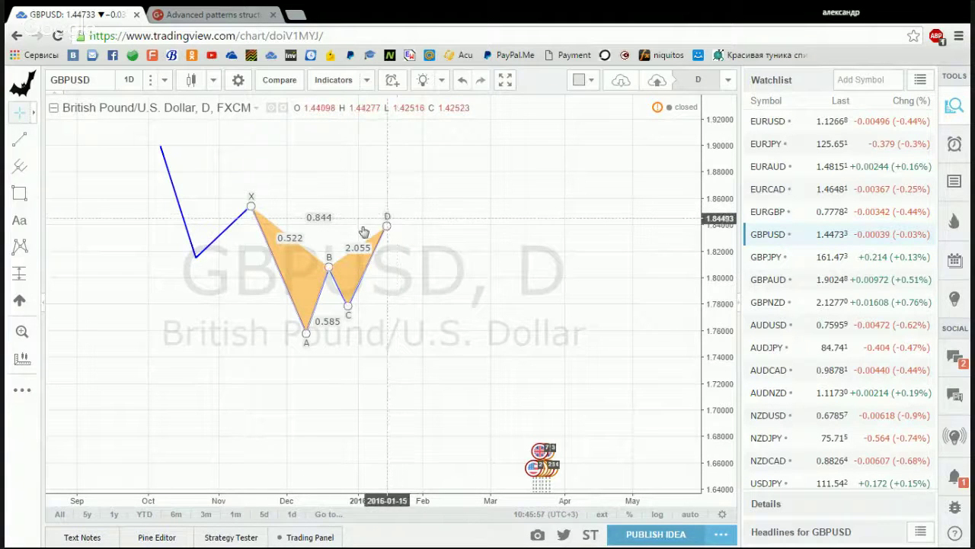
Step: Move the first pattern right and draw a larger XABCD from the first peak (0.925, 0.585, 0.697, 1.833)
drag(323, 219, 531, 205)
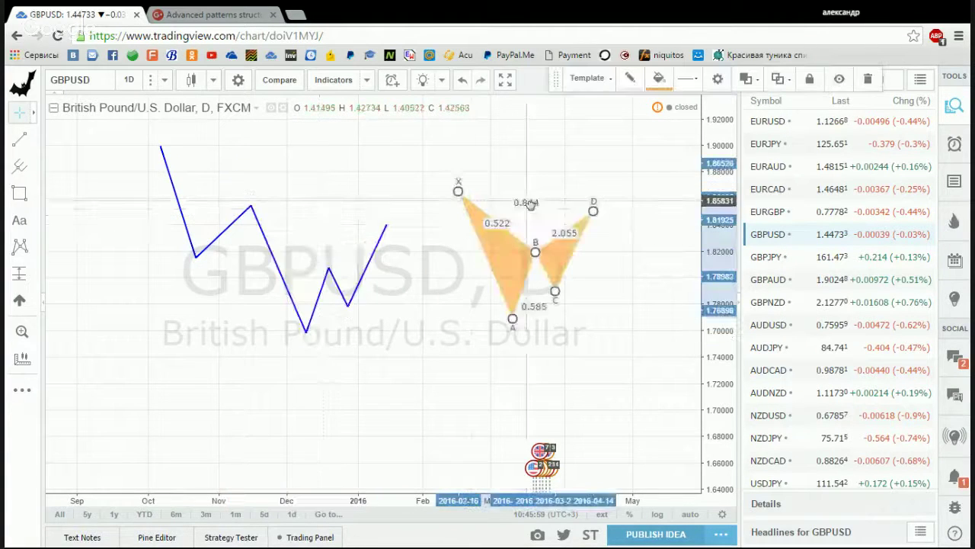
click(19, 249)
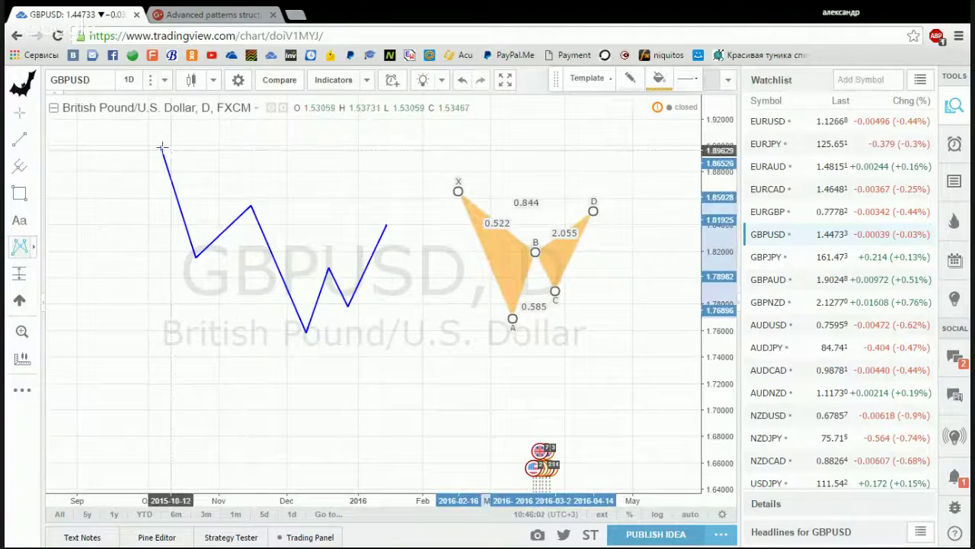
click(161, 145)
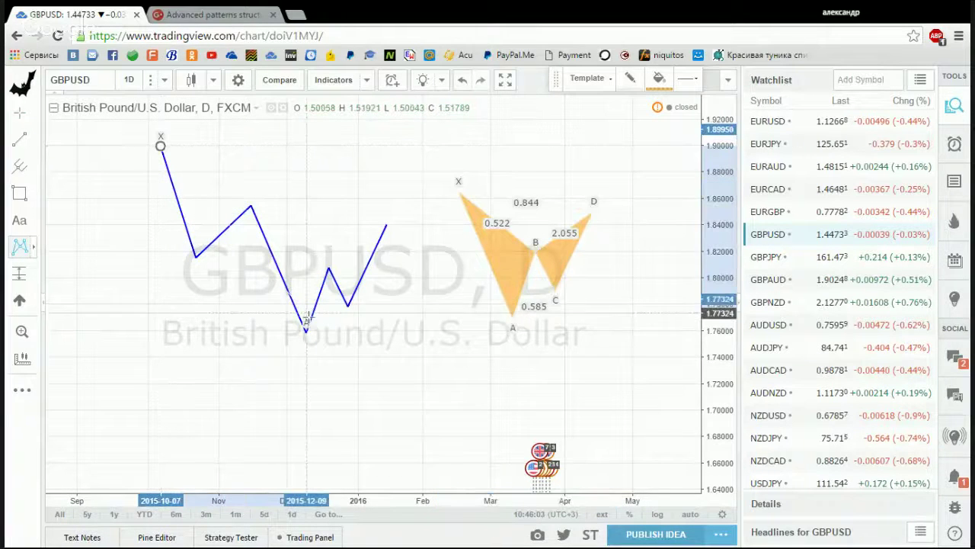
click(305, 333)
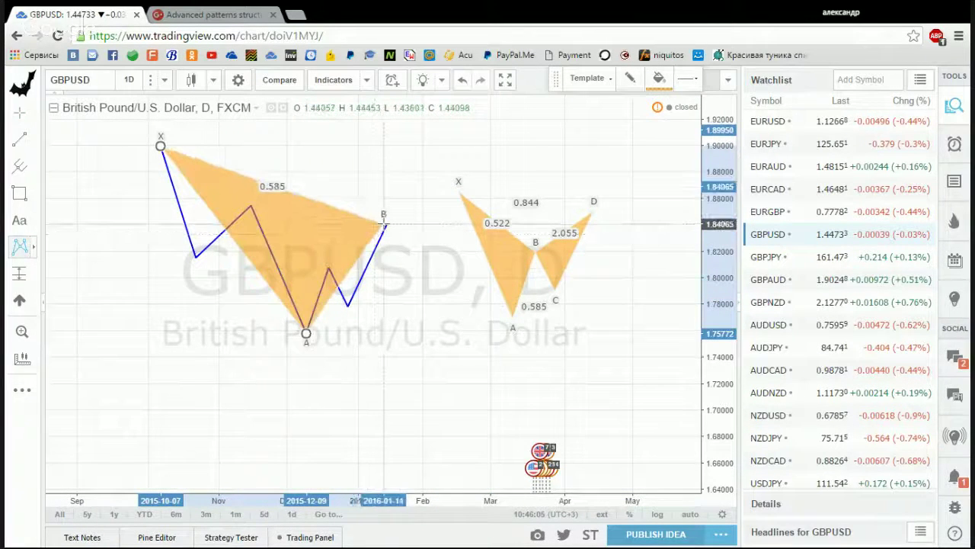
click(383, 224)
click(413, 299)
click(441, 159)
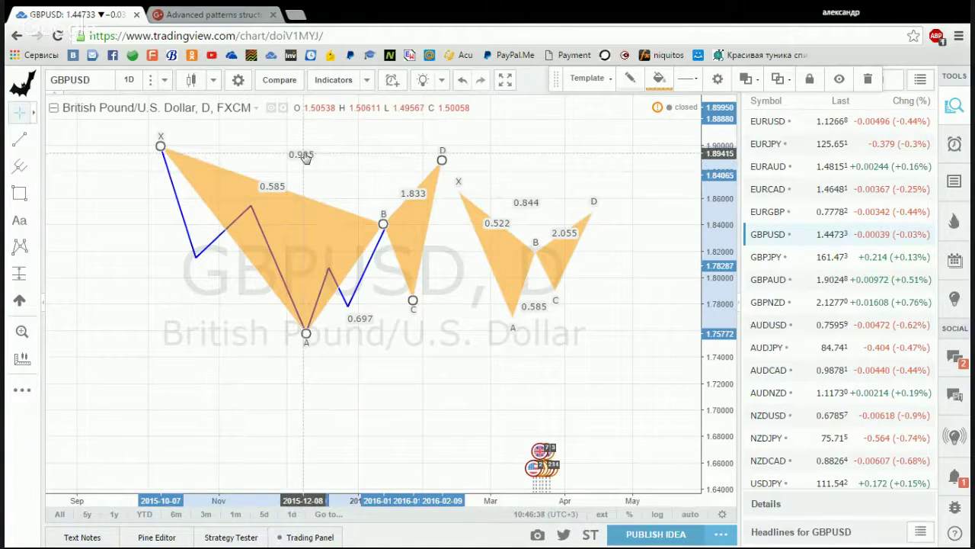
Step: Delete both orange XABCD patterns
click(870, 78)
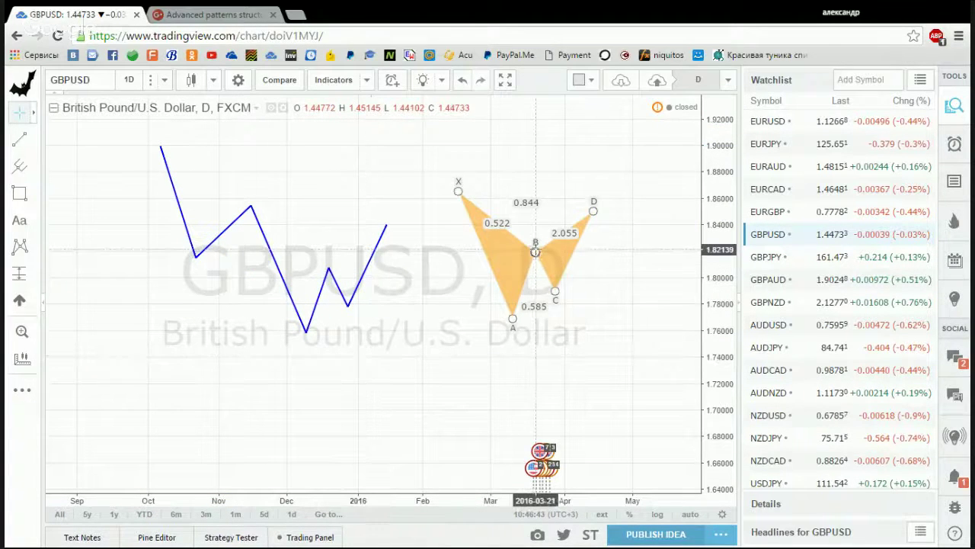
click(533, 259)
click(870, 79)
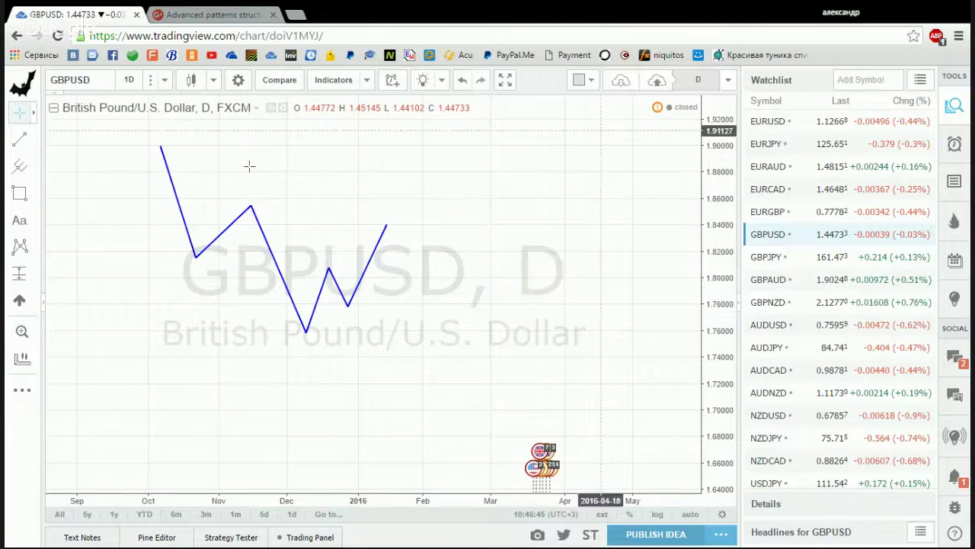
Step: Start a new blue zigzag from the February 2016 high through its first four vertices
click(25, 141)
click(438, 147)
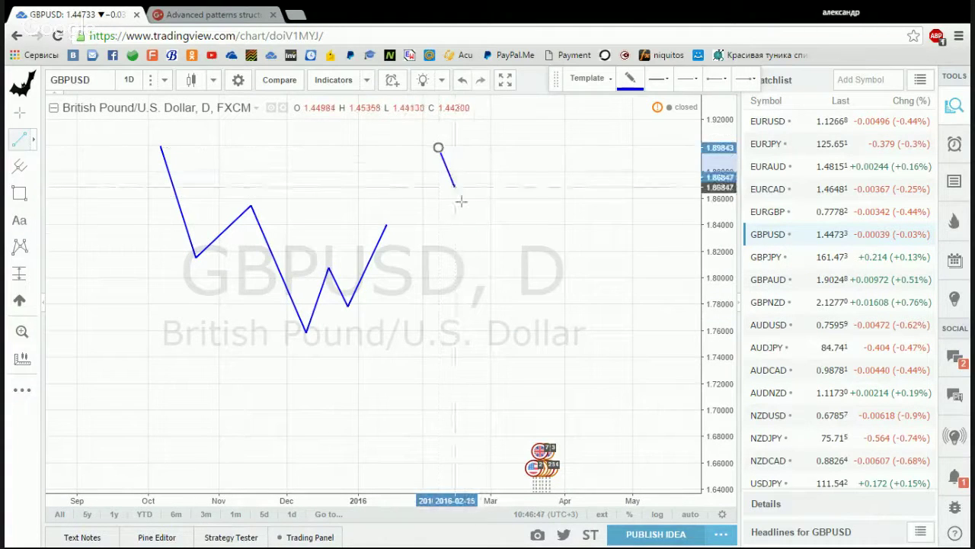
click(473, 233)
click(473, 231)
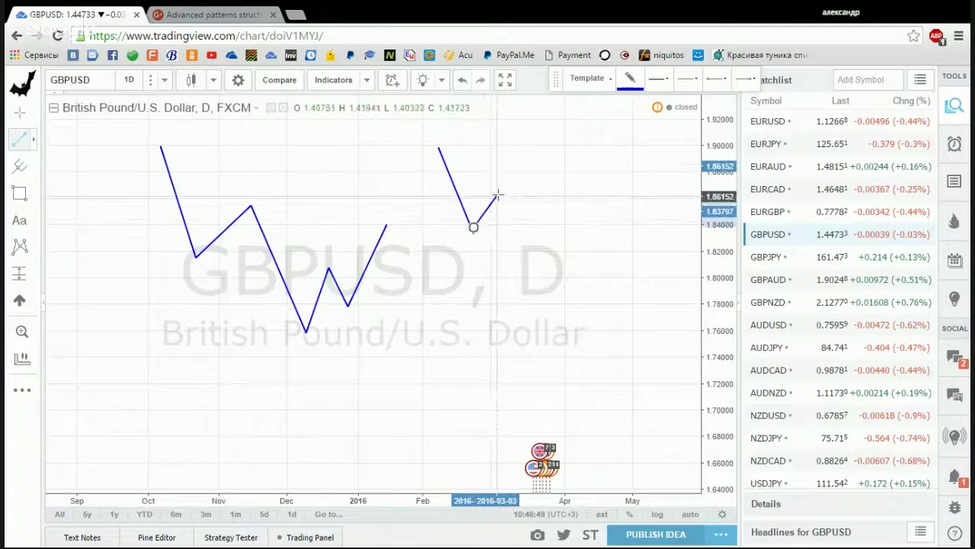
click(499, 194)
click(500, 193)
click(505, 293)
click(505, 293)
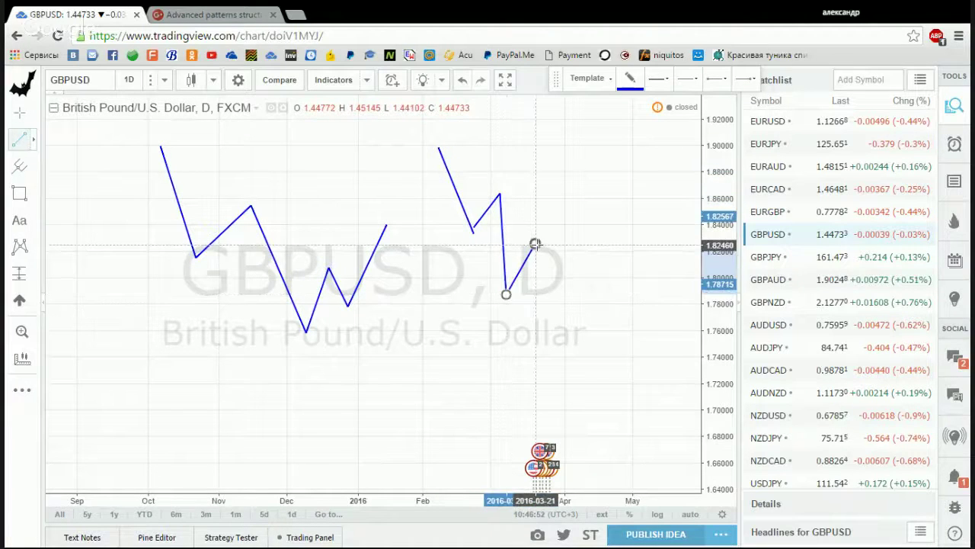
click(535, 246)
click(535, 245)
Step: Continue the zigzag through the April low and swings, finishing at the May high
click(570, 328)
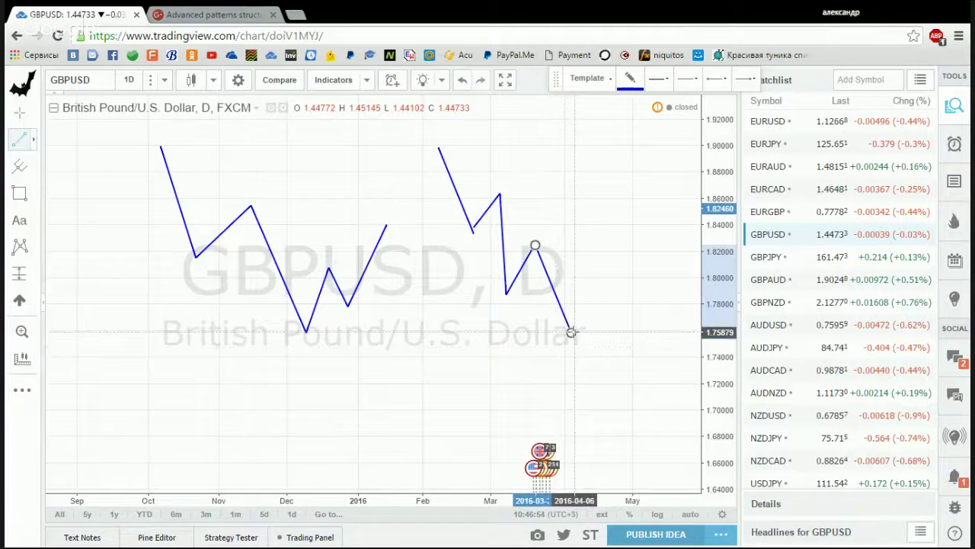
click(572, 330)
click(597, 208)
click(598, 209)
click(651, 303)
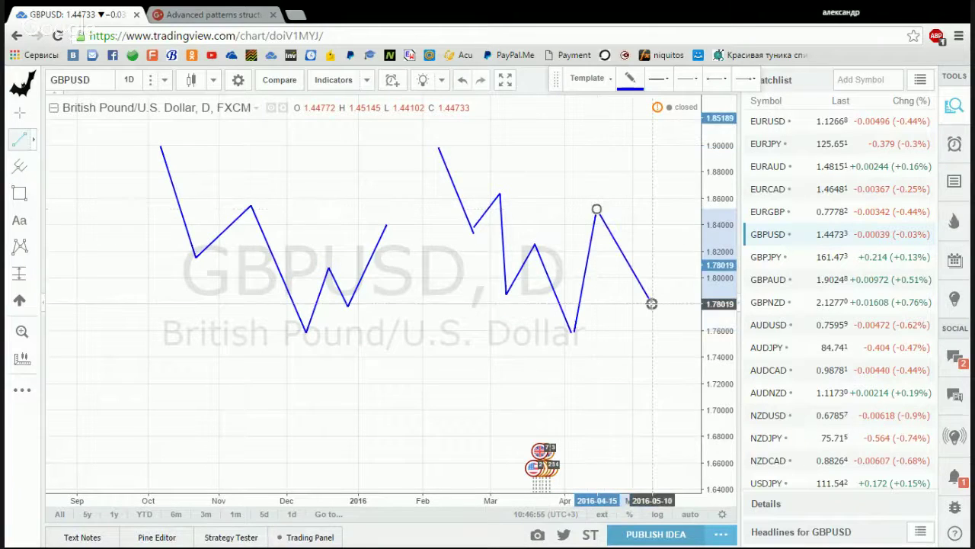
click(651, 303)
click(664, 157)
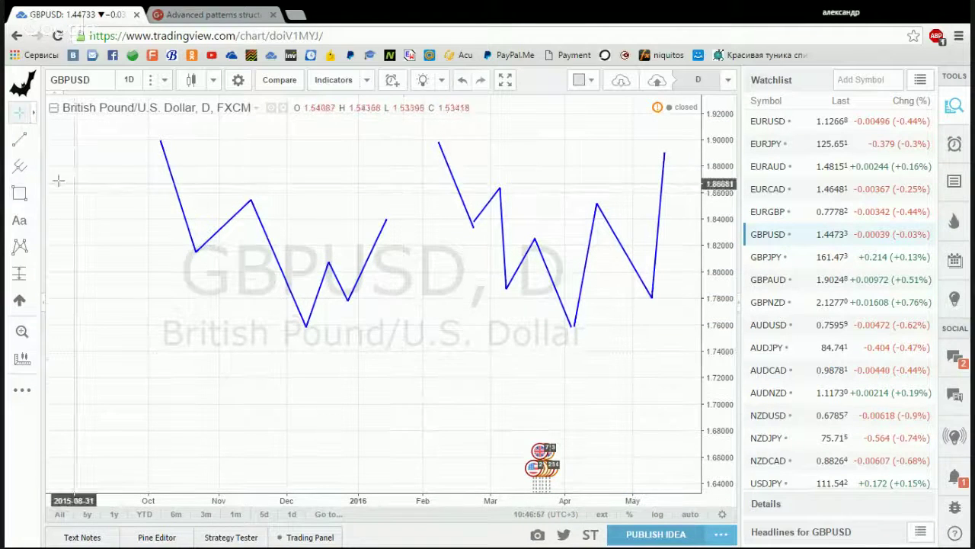
Step: Draw an XABCD from the February high via the April low, then drag D to the latest high and C to the May low
click(17, 249)
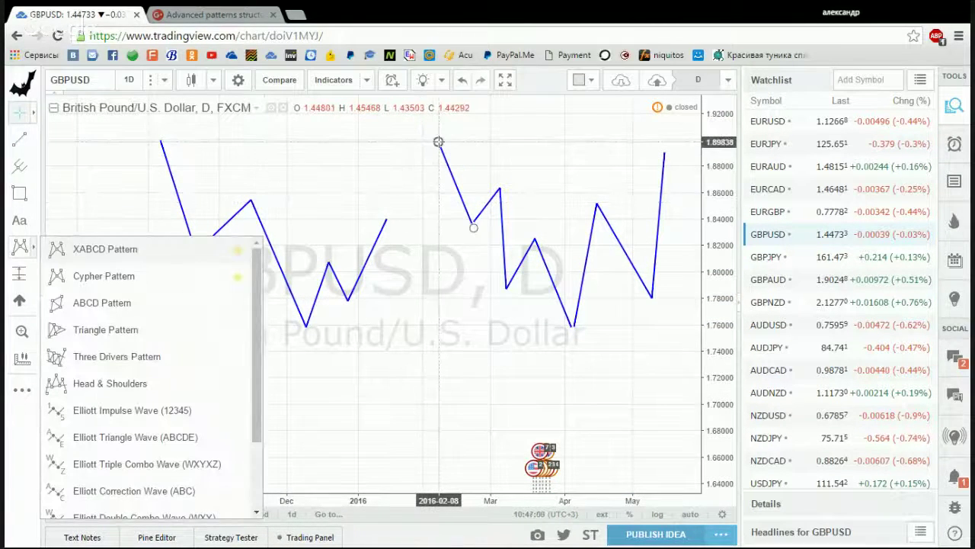
click(62, 253)
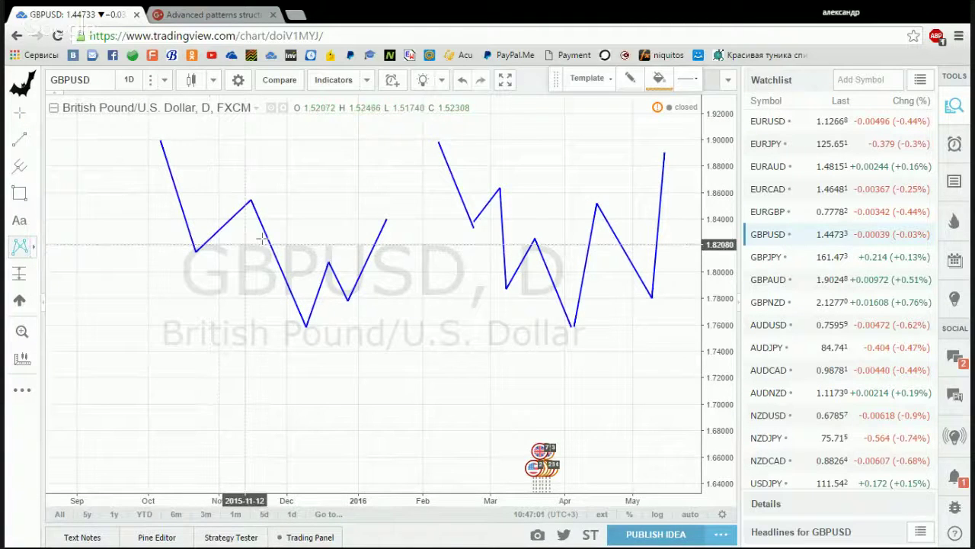
click(438, 143)
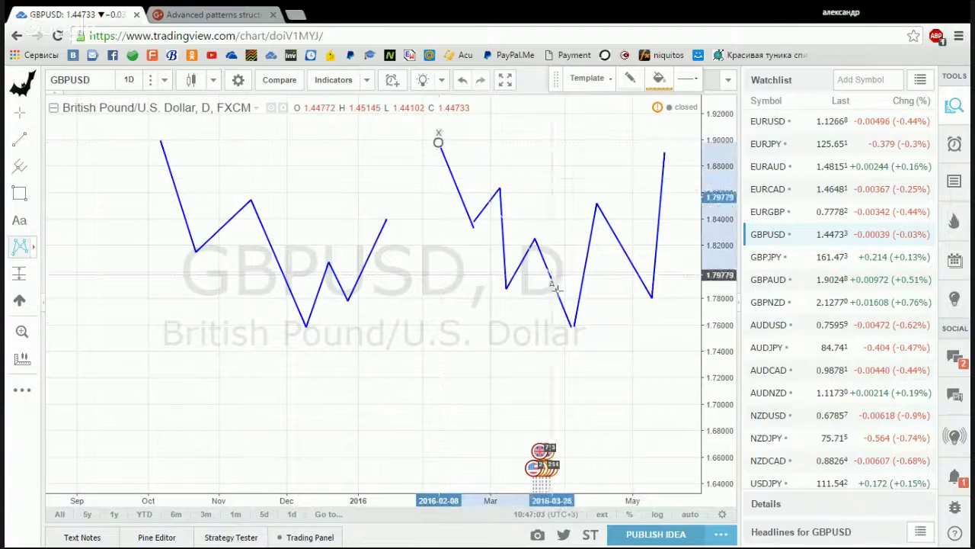
click(571, 327)
click(597, 204)
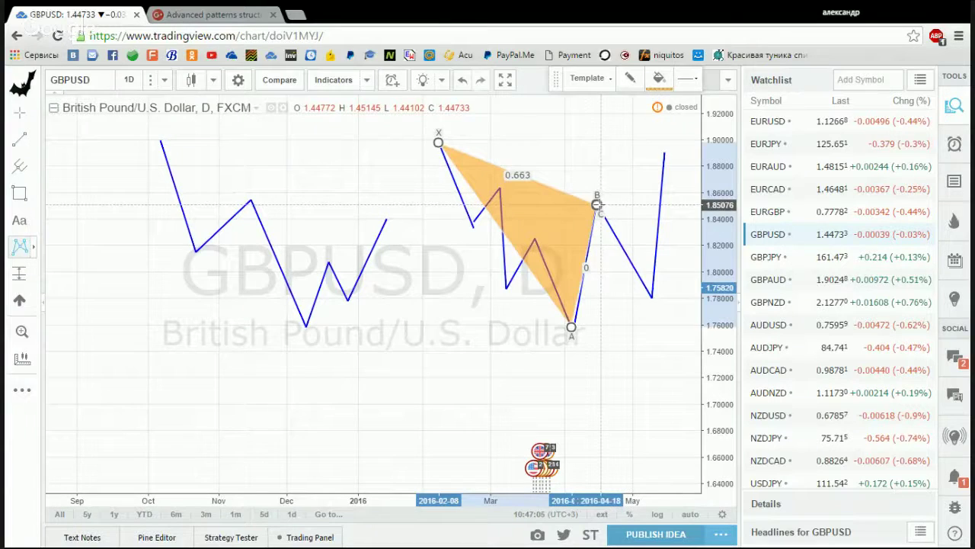
click(599, 205)
click(651, 298)
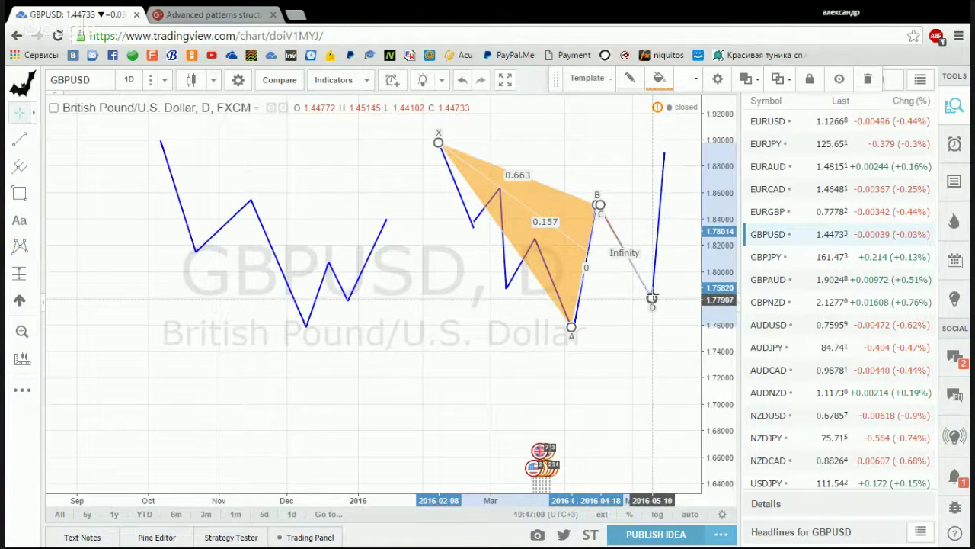
drag(665, 180, 668, 146)
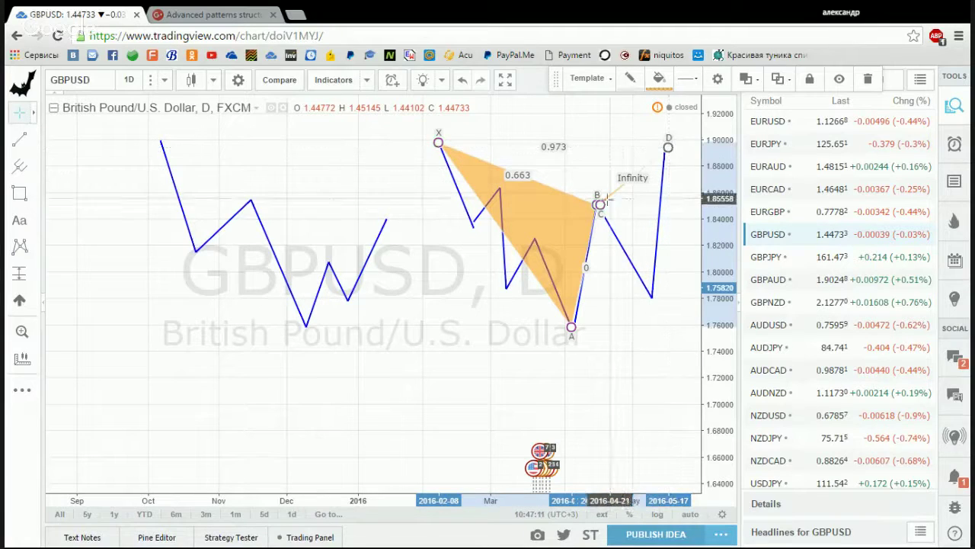
mouse_move(599, 204)
mouse_down()
mouse_move(620, 204)
mouse_move(541, 205)
mouse_move(545, 190)
mouse_move(583, 252)
mouse_move(595, 292)
mouse_up()
Step: Open the chart's context menu and dismiss it
right_click(589, 362)
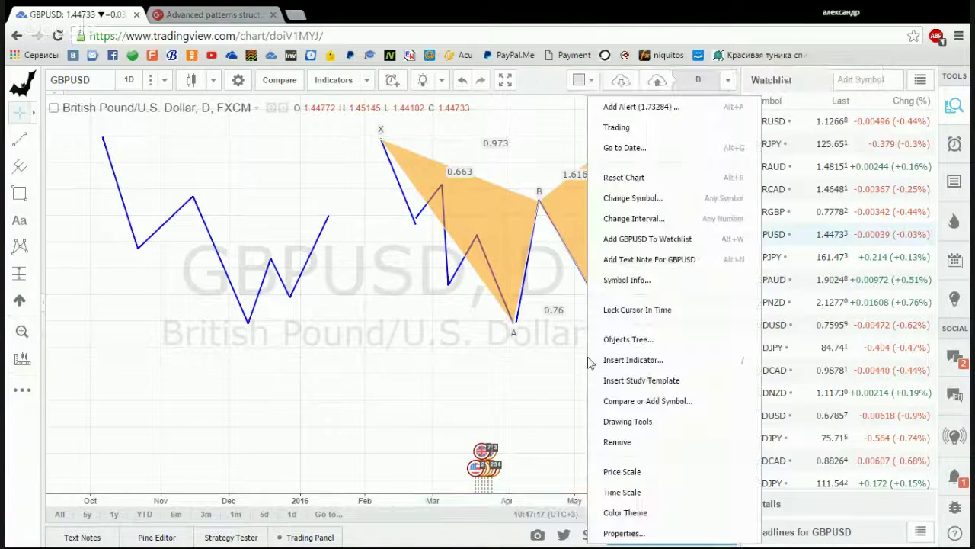
click(335, 199)
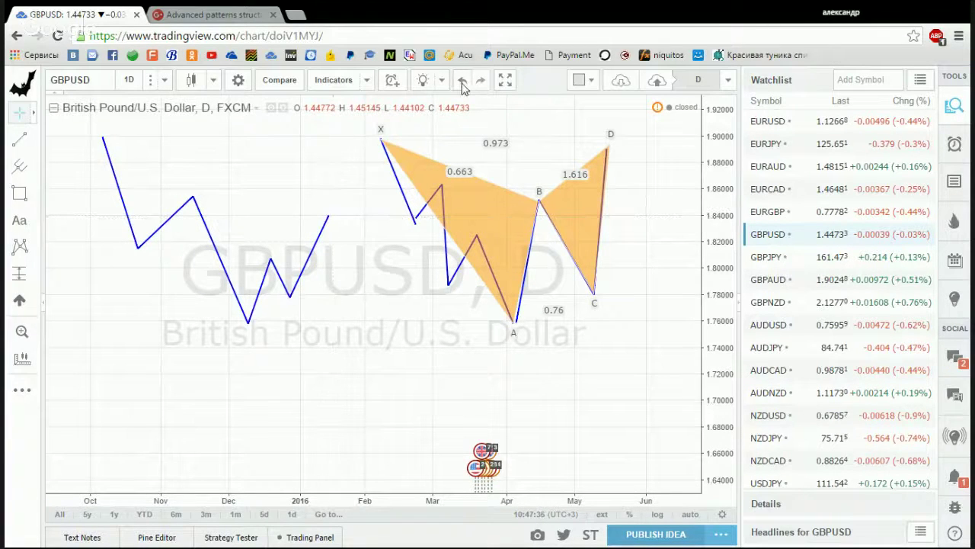
Step: With the Eraser cursor, delete the XABCD pattern and every leg of both zigzags
click(34, 116)
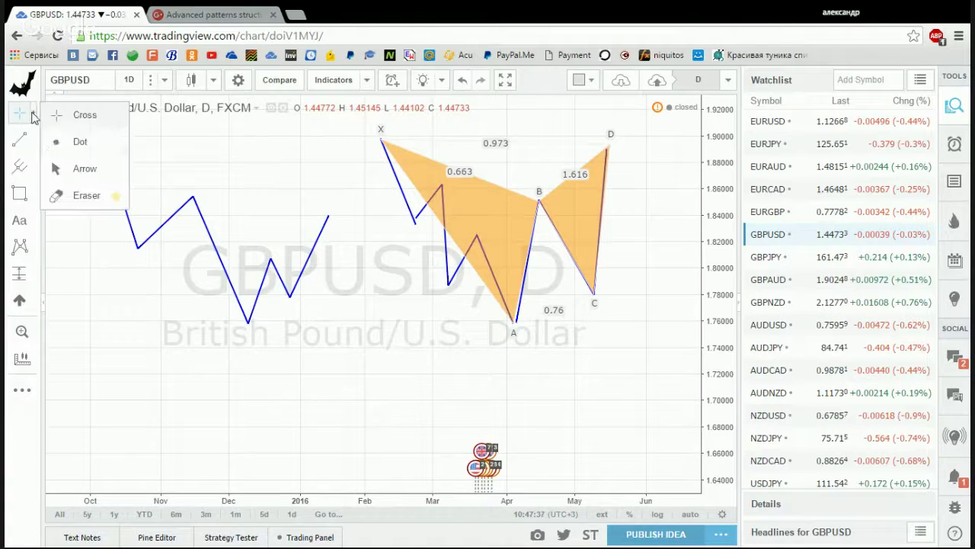
click(80, 196)
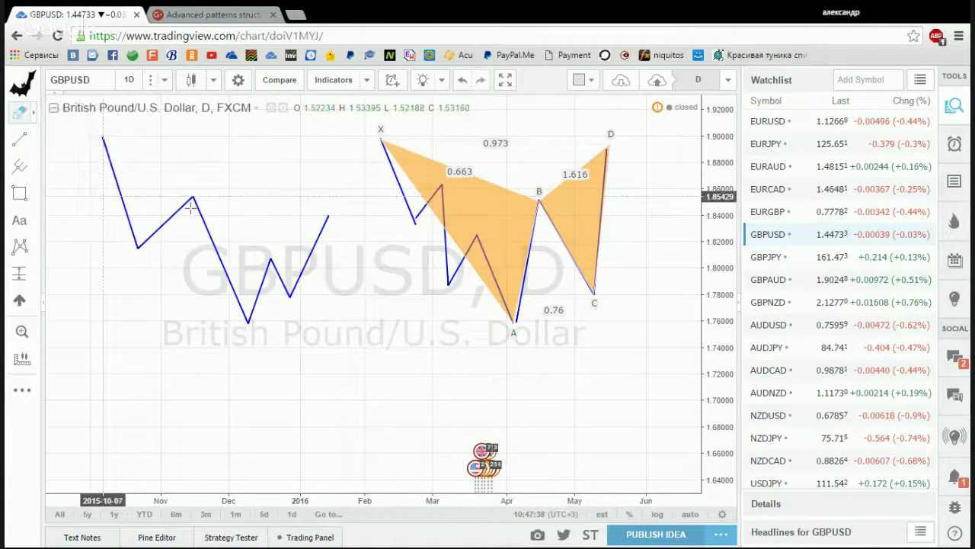
click(611, 143)
click(602, 221)
click(564, 240)
click(536, 202)
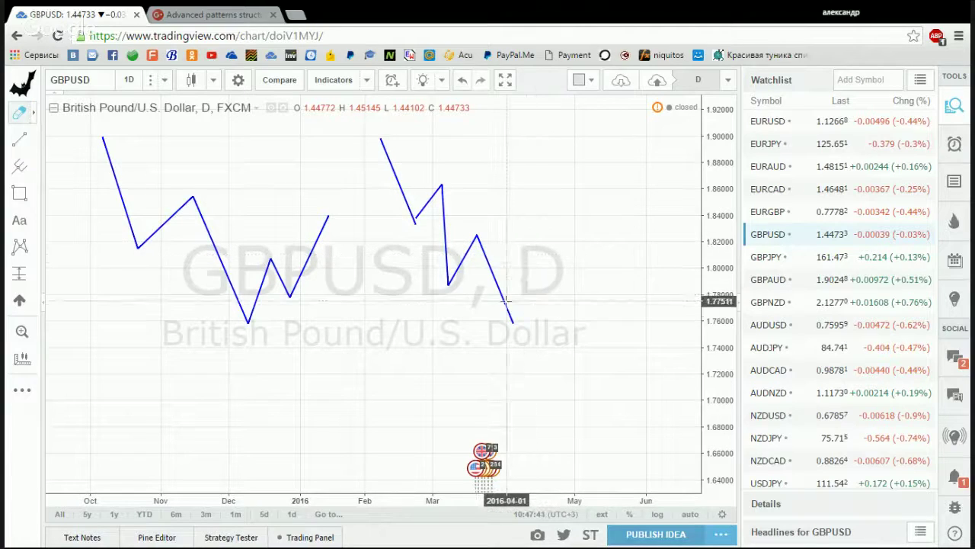
click(504, 303)
click(460, 264)
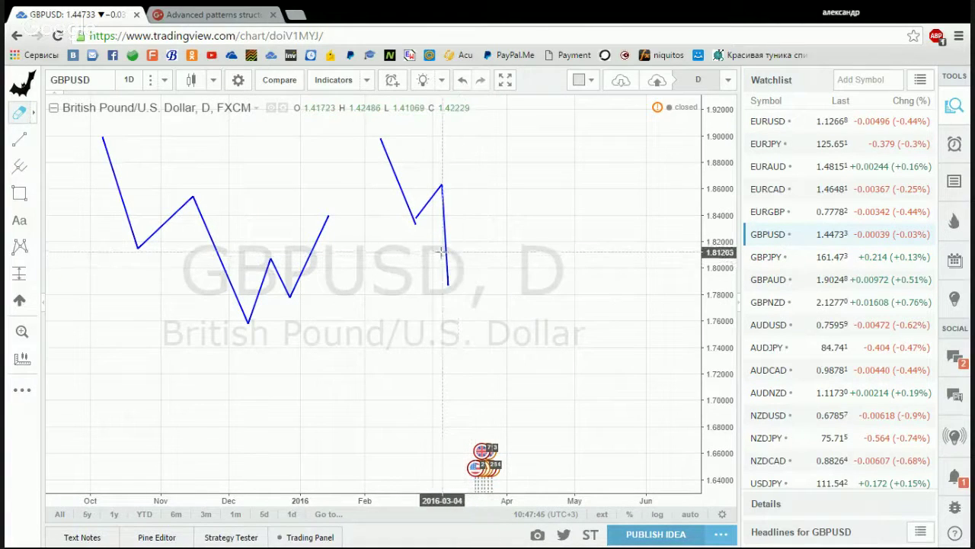
click(446, 243)
click(432, 199)
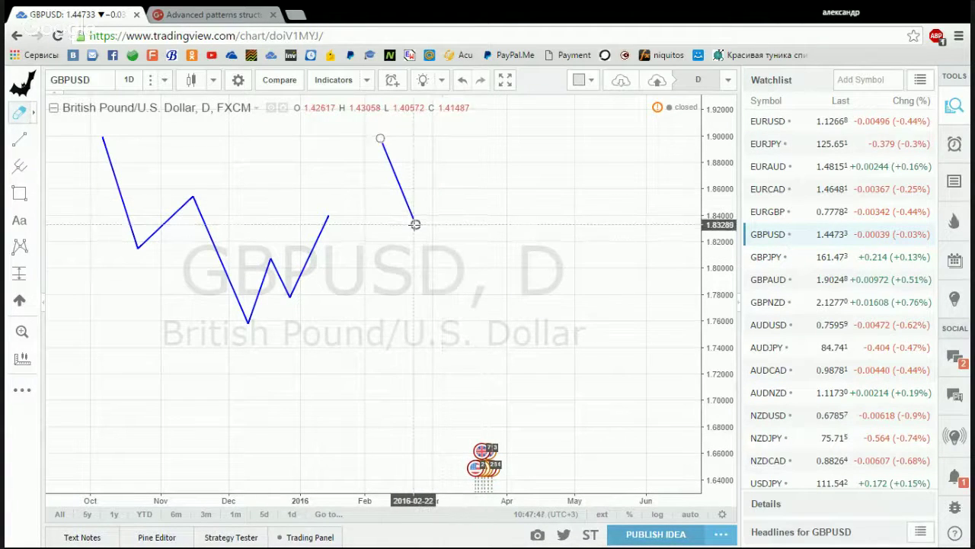
click(276, 273)
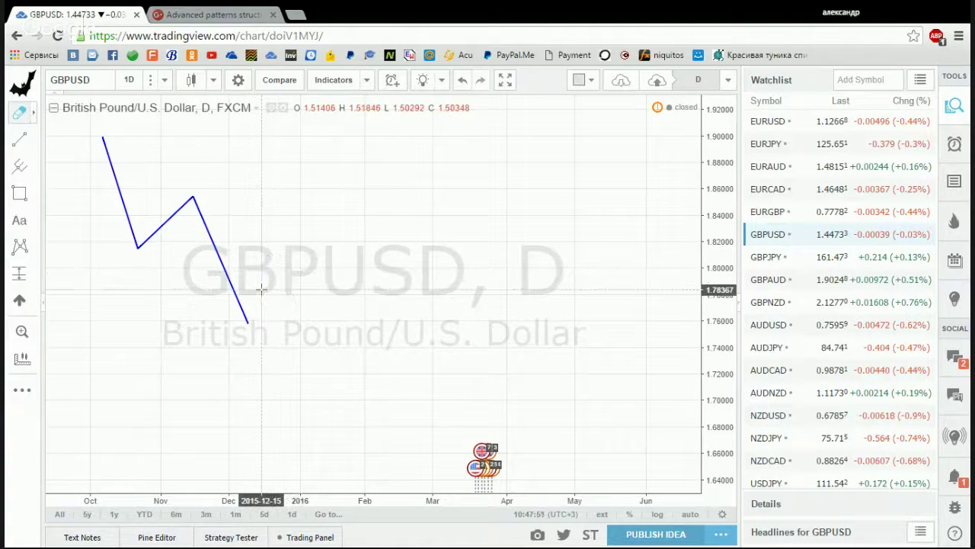
click(179, 212)
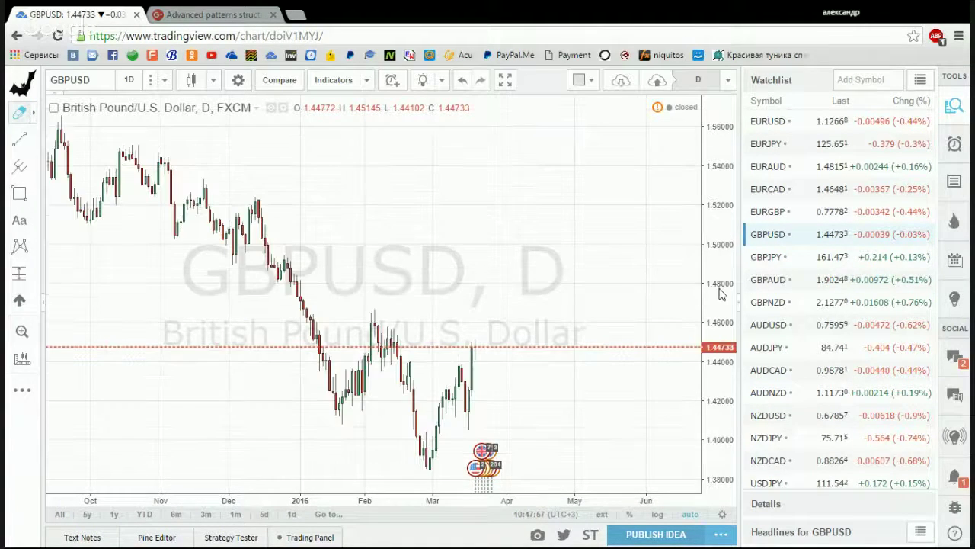
Step: Zoom into mid-2015 and draw a trend line from the June high to the July low
scroll(597, 203, down, 2)
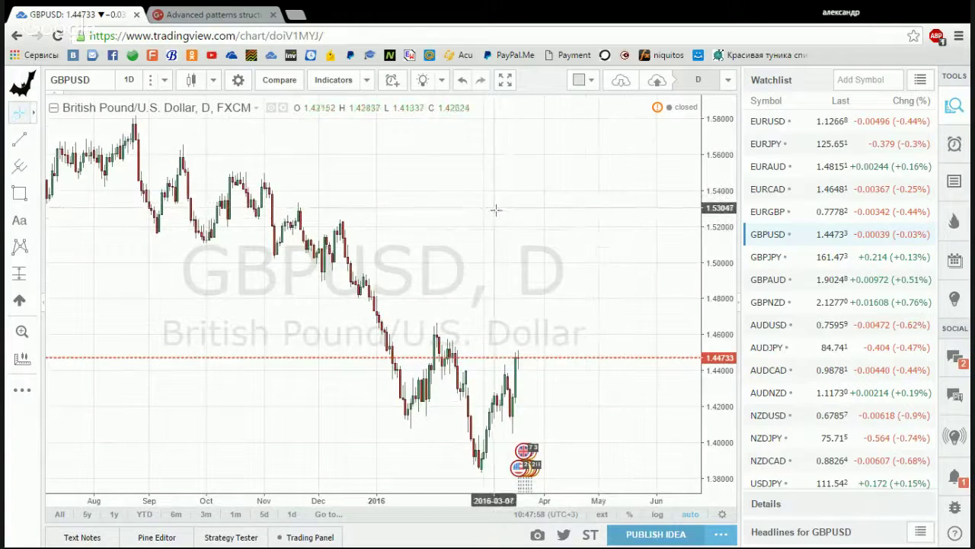
drag(446, 209, 624, 268)
scroll(624, 268, up, 3)
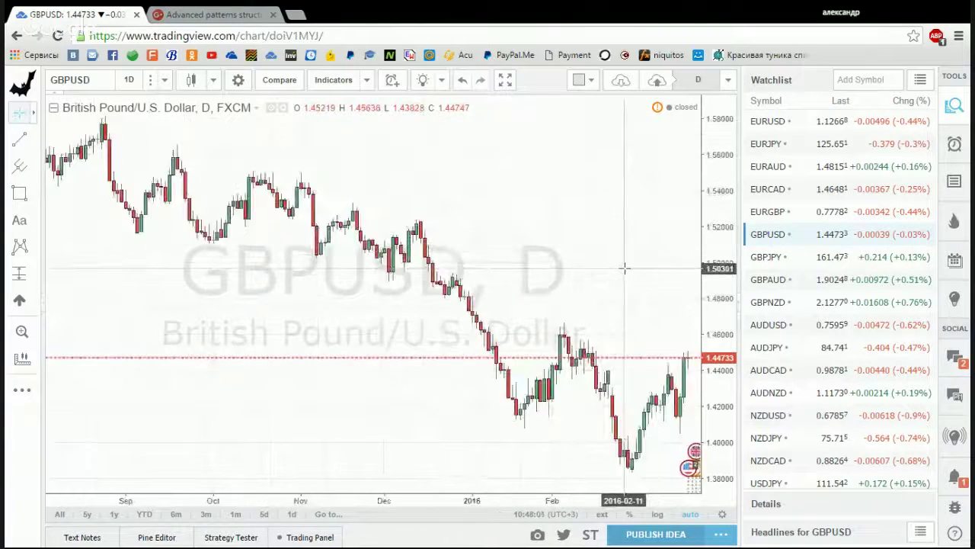
drag(449, 322, 469, 418)
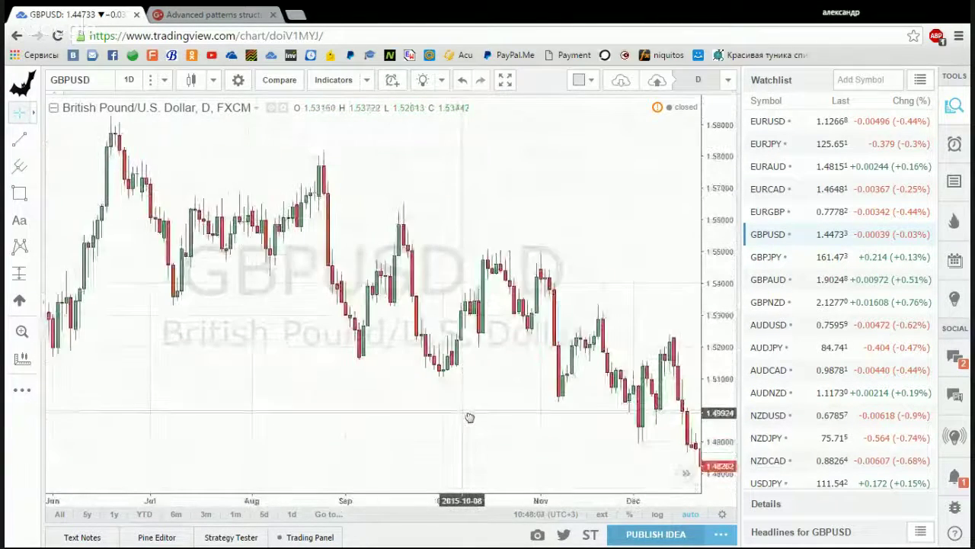
click(21, 142)
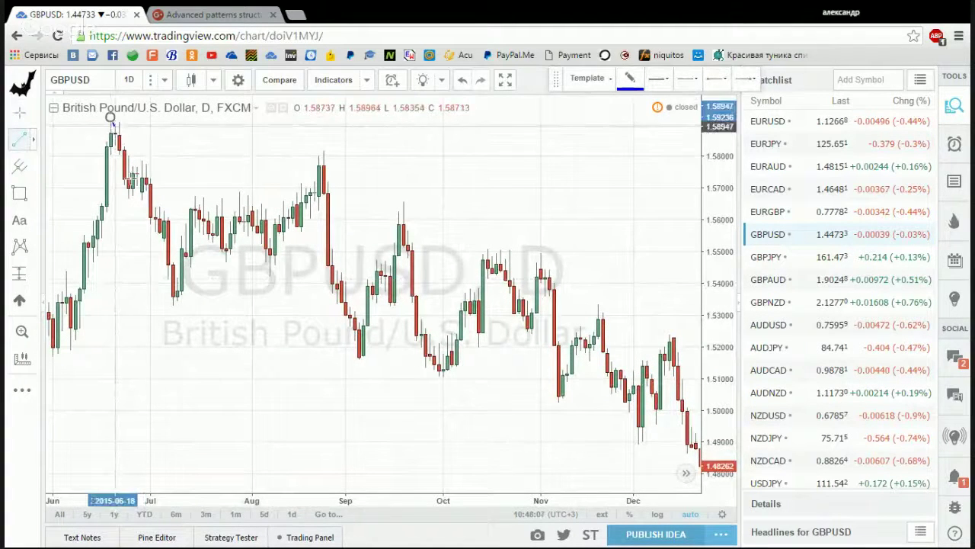
click(110, 119)
click(173, 309)
click(202, 338)
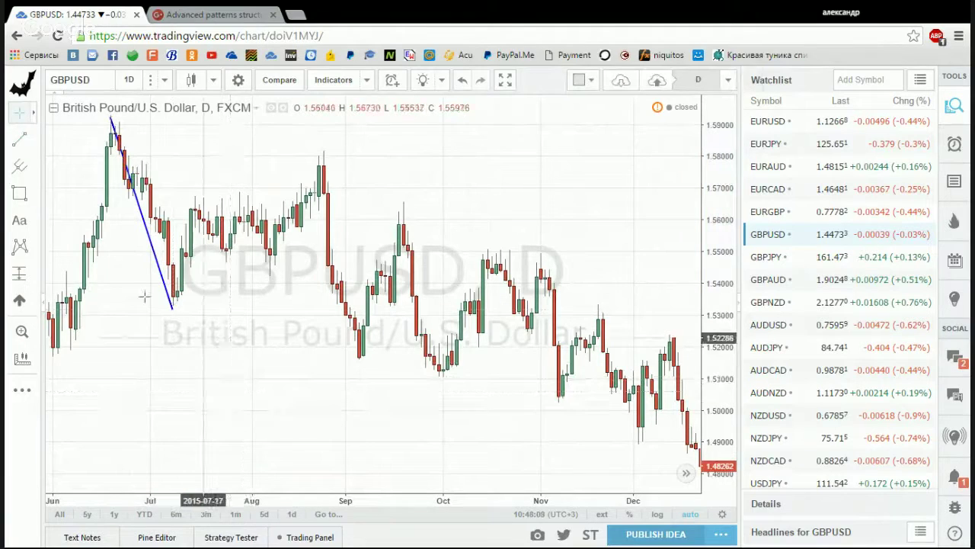
Step: Draw an XABCD from the June high to the late-August peak, reading 0.599, 0.693, 1.54, 0.824
click(21, 248)
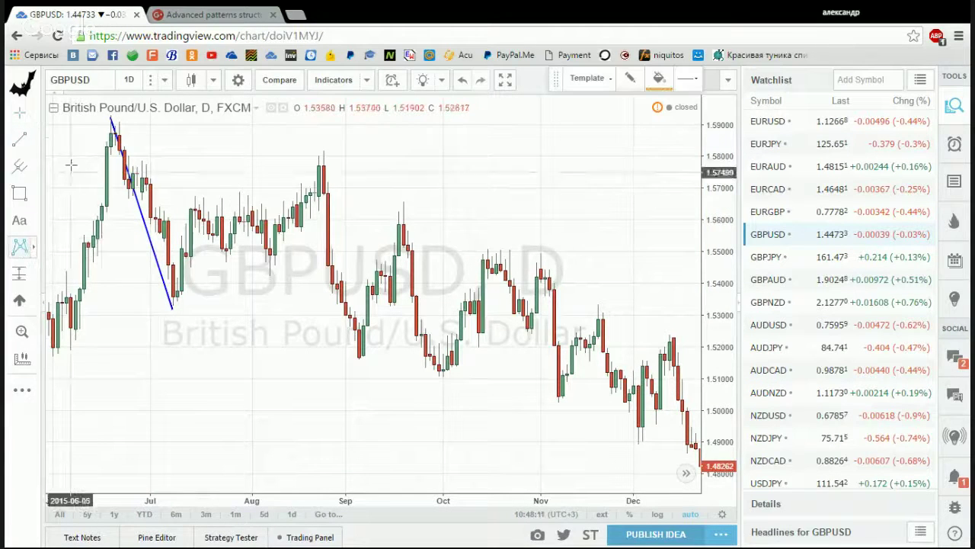
click(111, 118)
click(173, 308)
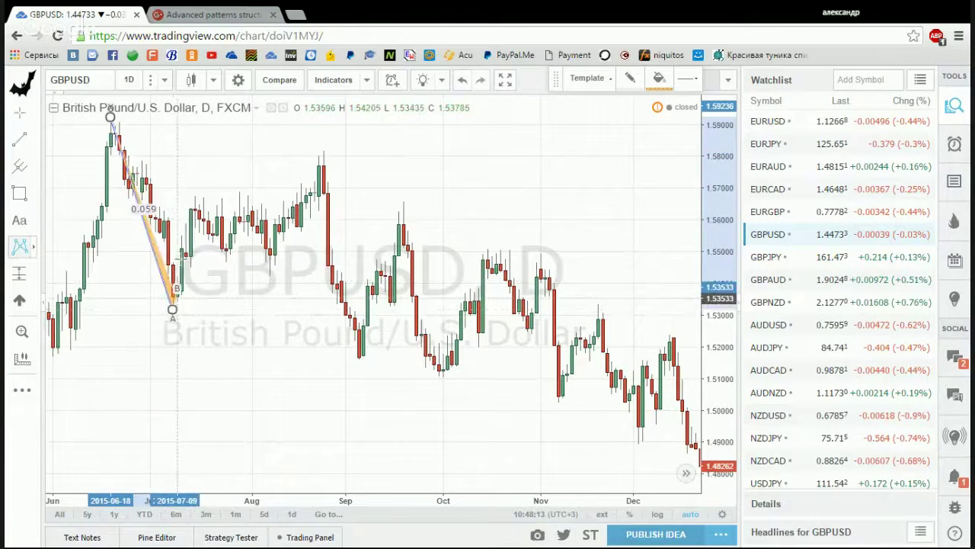
click(190, 195)
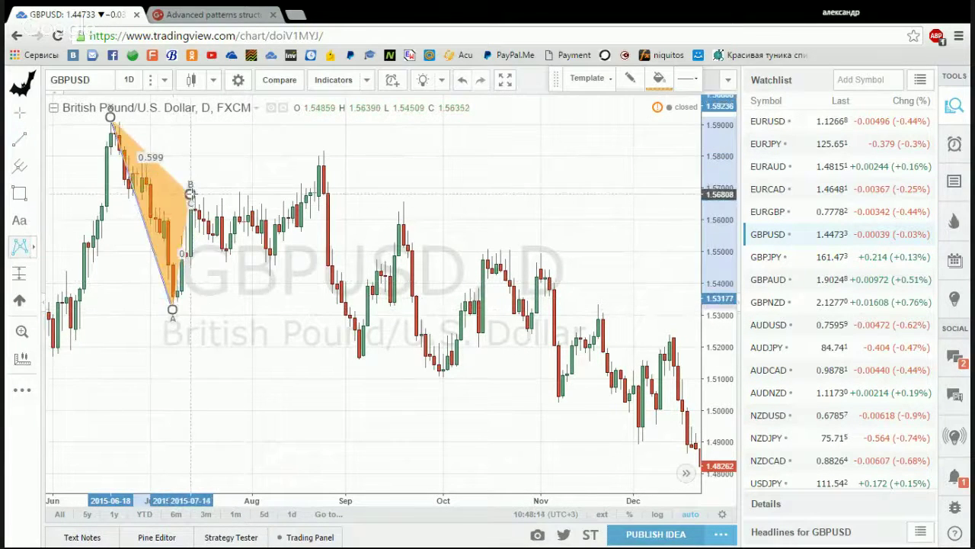
click(269, 274)
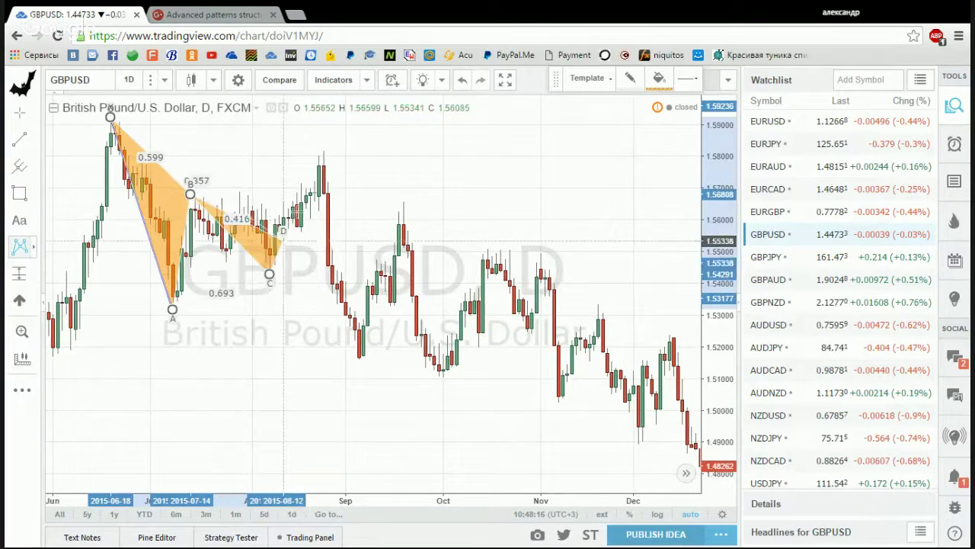
click(324, 153)
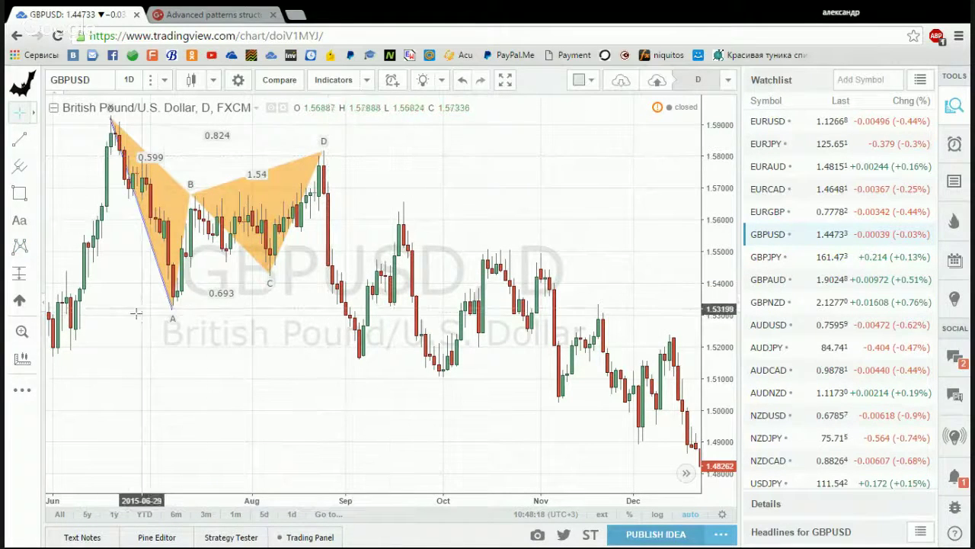
click(170, 309)
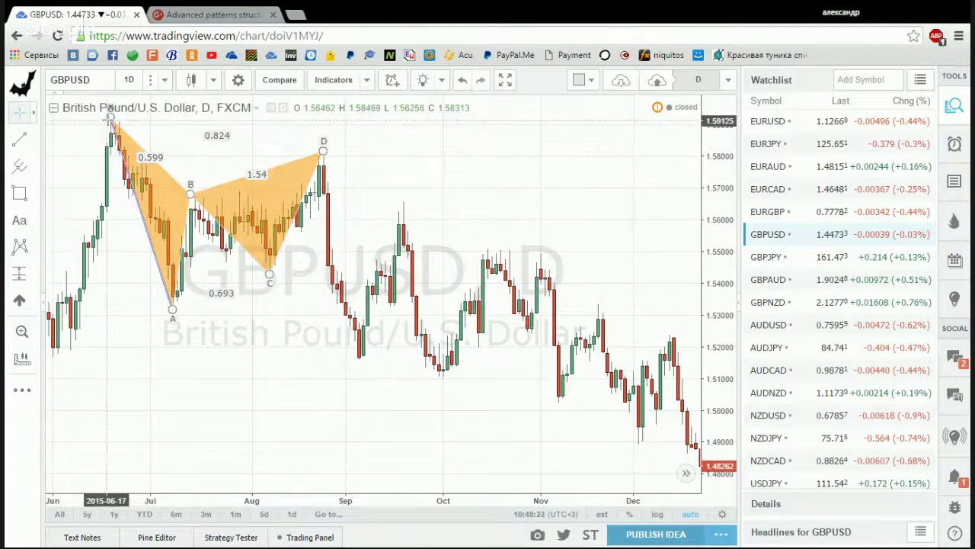
Step: Draw a trend line from the late-August high down to the September low
click(18, 143)
click(323, 152)
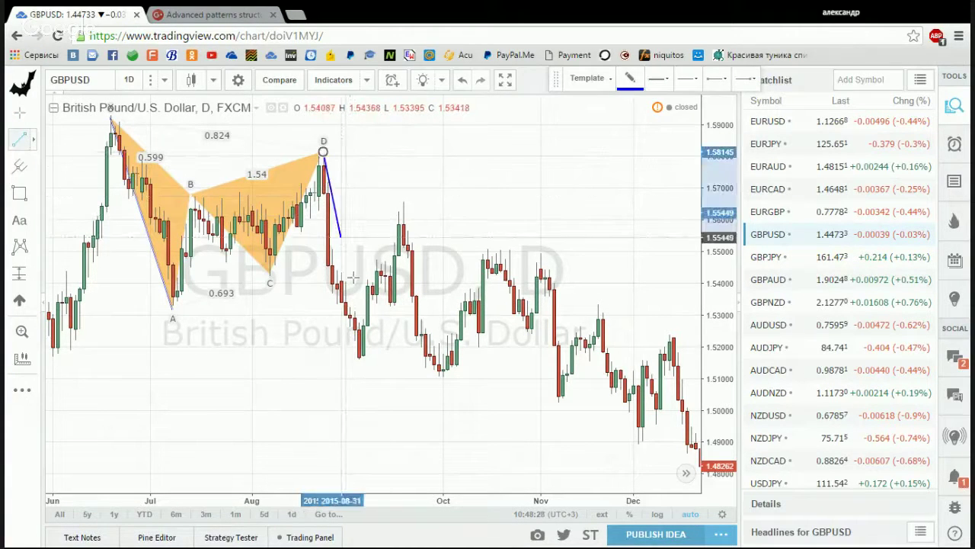
click(358, 364)
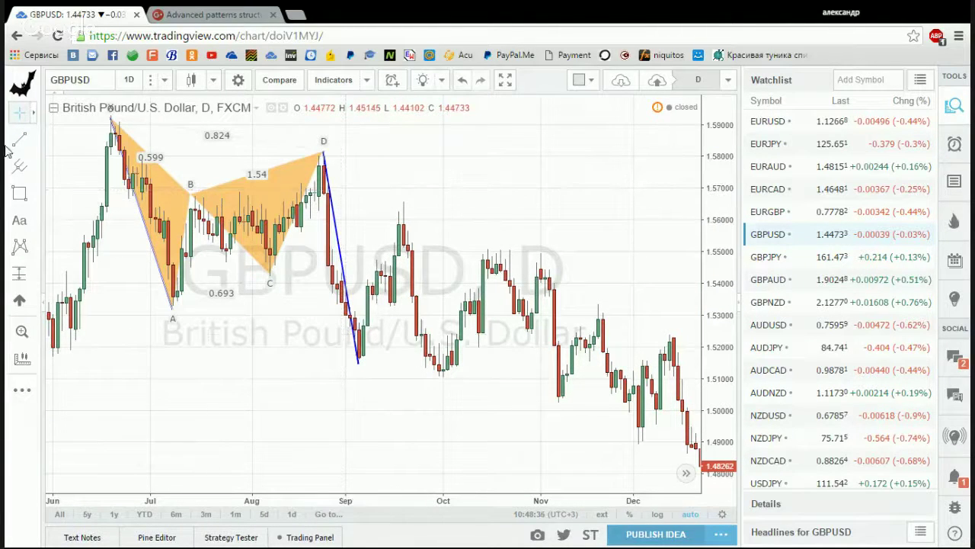
Step: Draw an XABCD over the Aug–Sept swing (0.5, 0.441, 0.783, 2.284), then pan to show 2016 bars
click(20, 247)
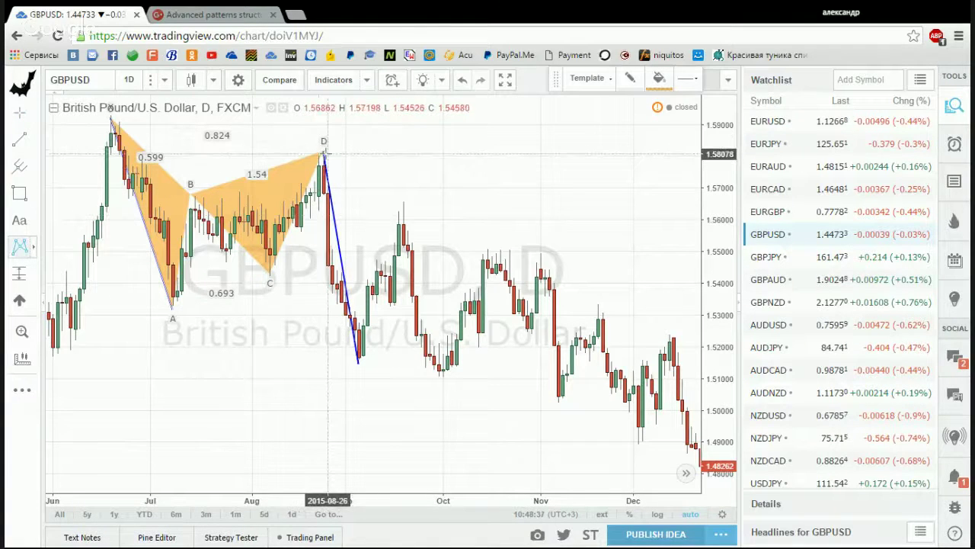
click(323, 152)
click(358, 366)
click(377, 259)
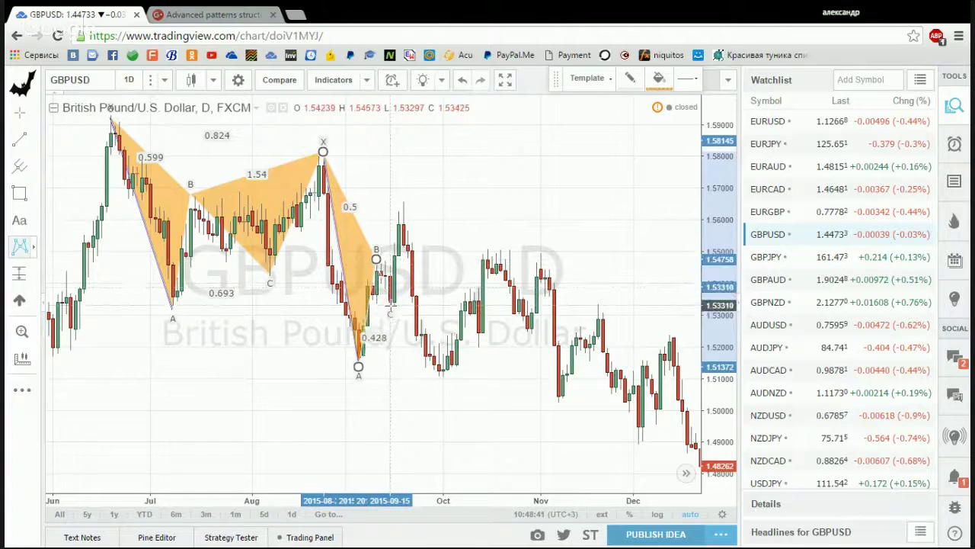
click(390, 304)
click(403, 203)
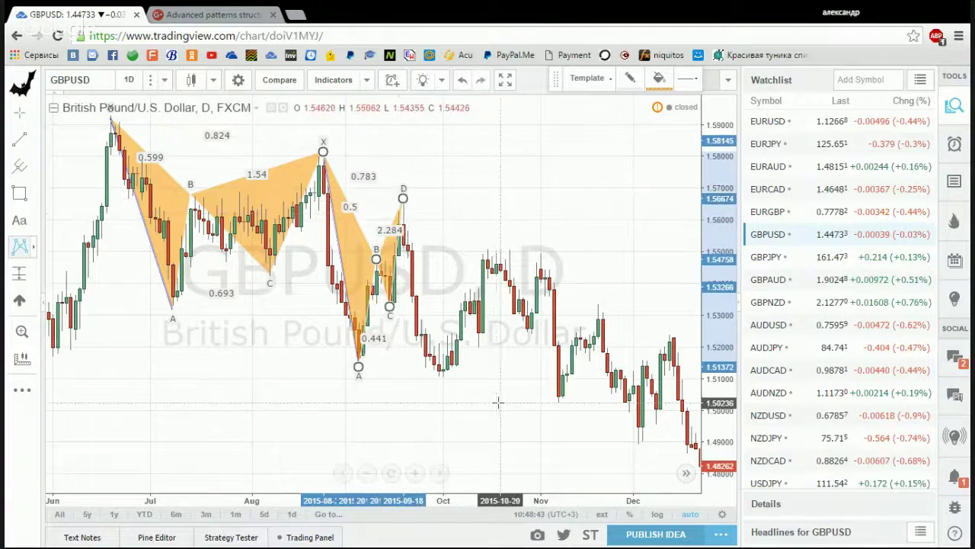
drag(493, 412, 288, 128)
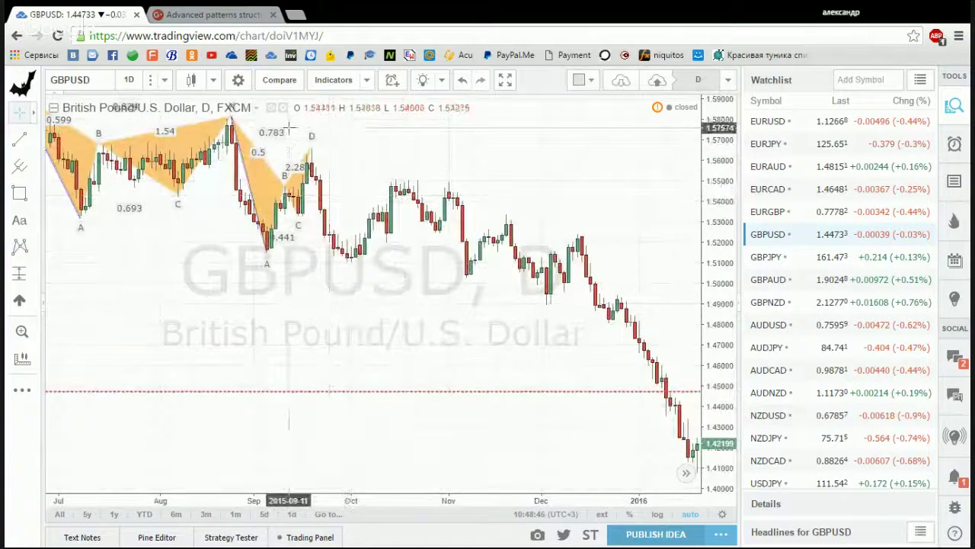
Step: Draw a trend line from the second pattern's D point down to the October low
click(20, 139)
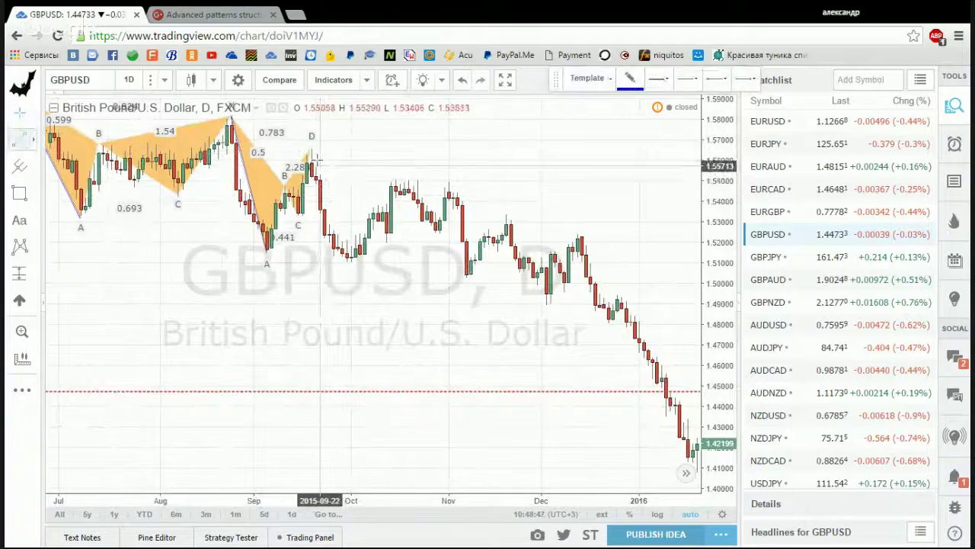
click(315, 147)
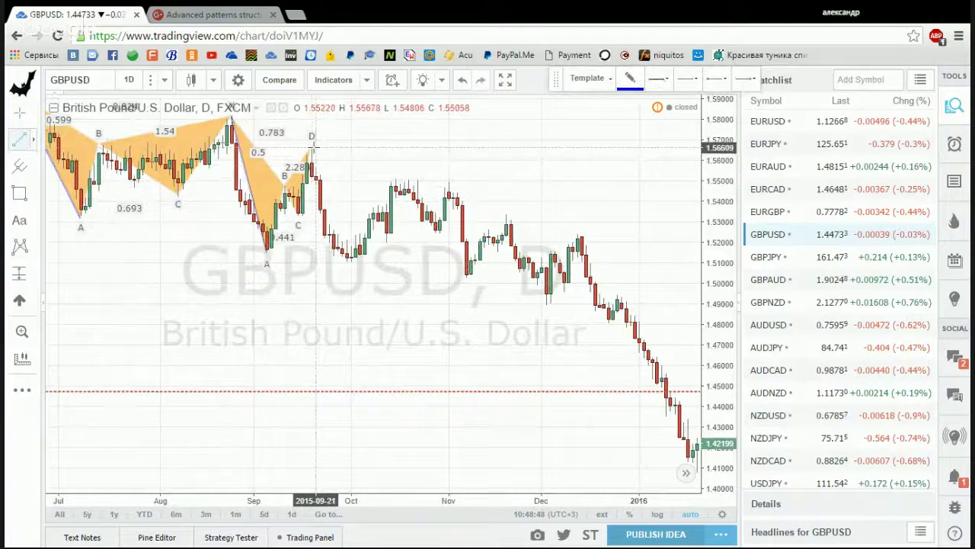
click(349, 262)
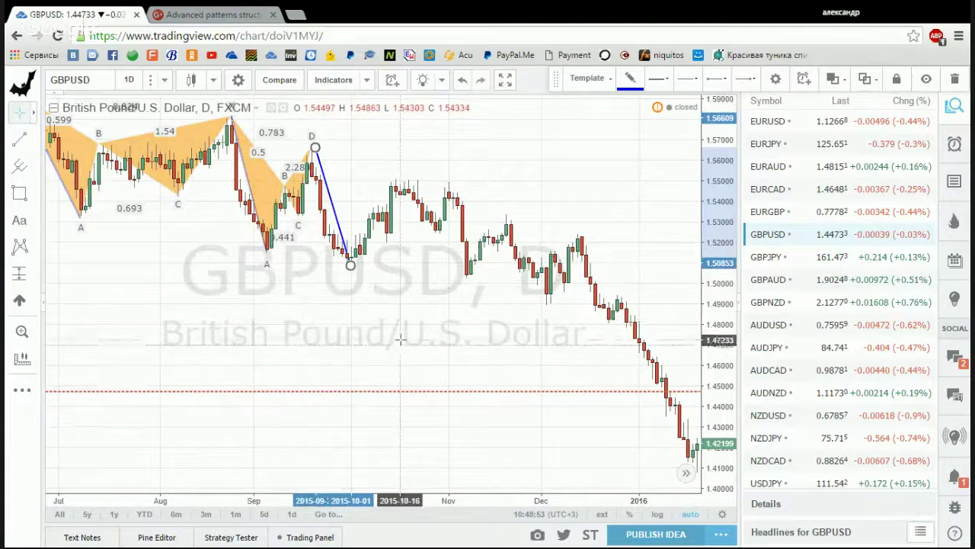
Step: Add a third XABCD pattern on the October swing, reading 0.523, 0.656 and 0.709
click(19, 247)
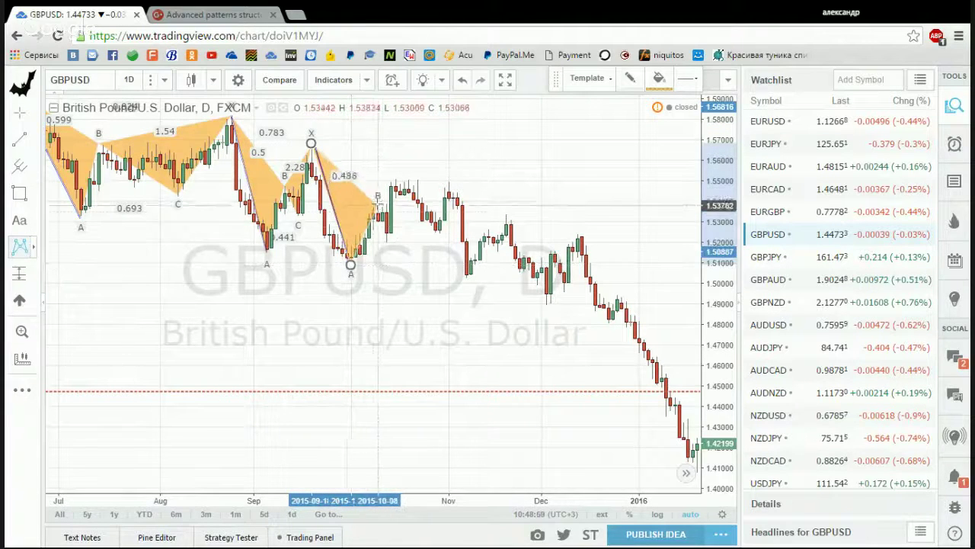
click(387, 201)
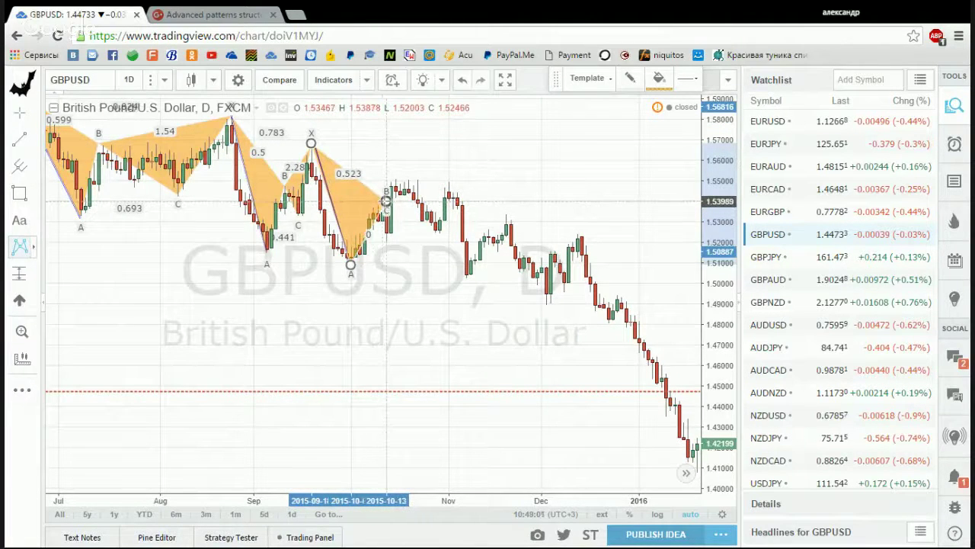
click(386, 243)
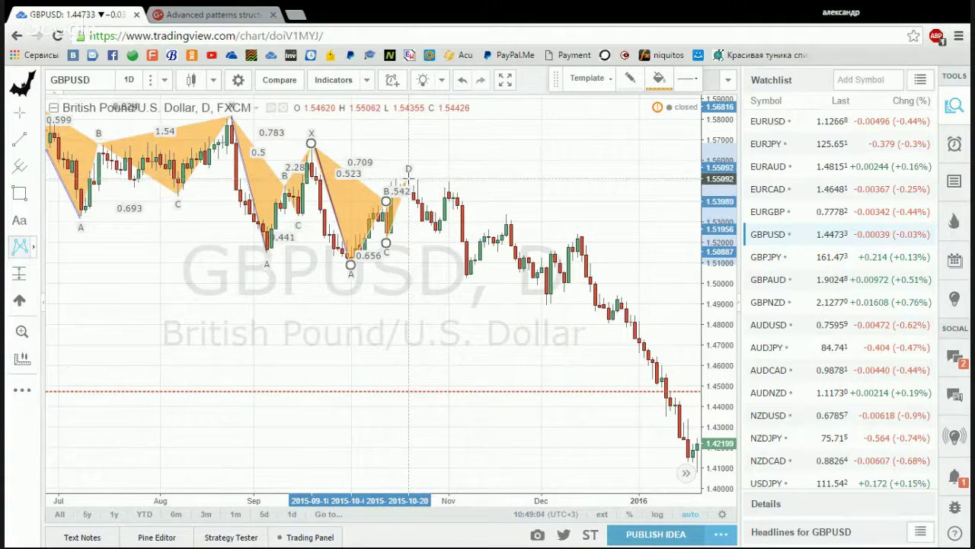
click(408, 178)
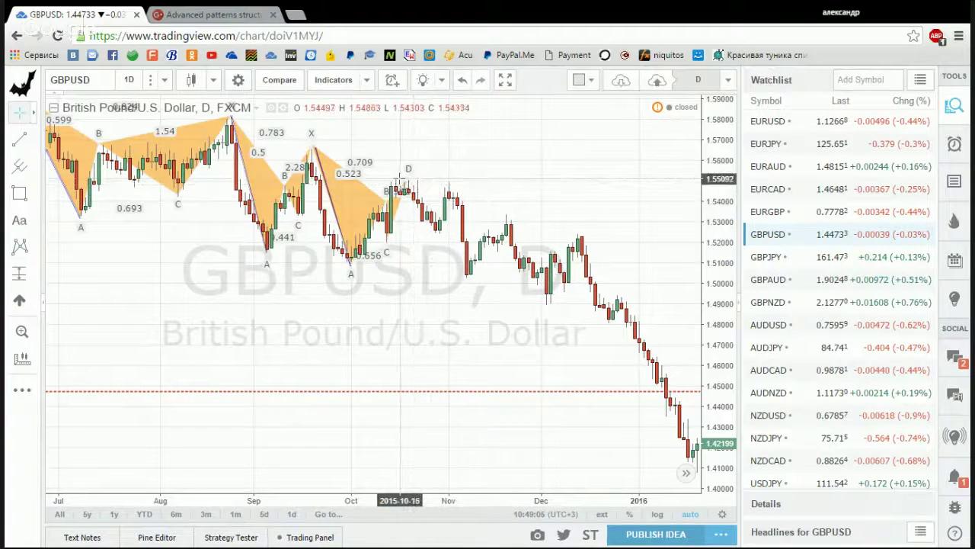
Step: Draw a trend line down from the third pattern's D, then a zigzag through mid-November to early December
click(20, 144)
drag(409, 180, 466, 281)
drag(488, 370, 427, 383)
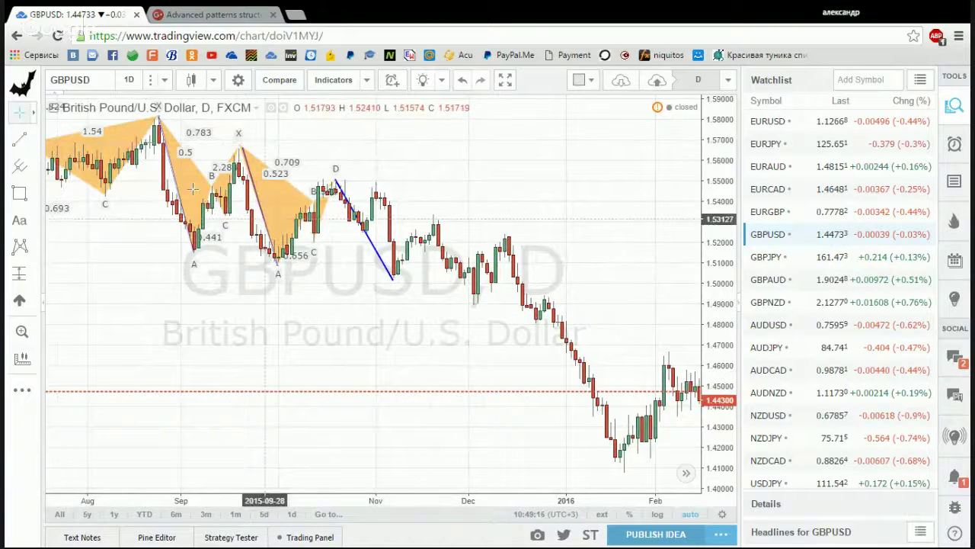
click(19, 143)
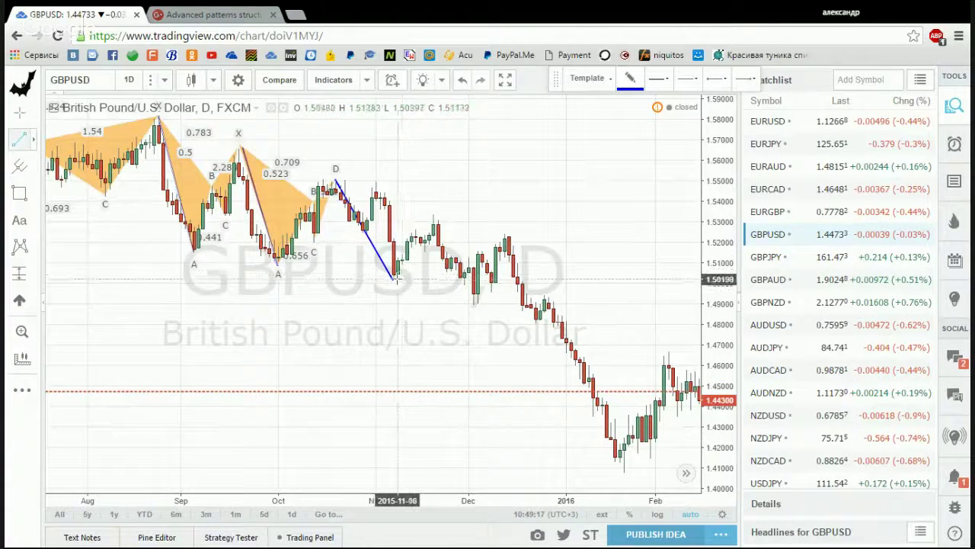
click(392, 280)
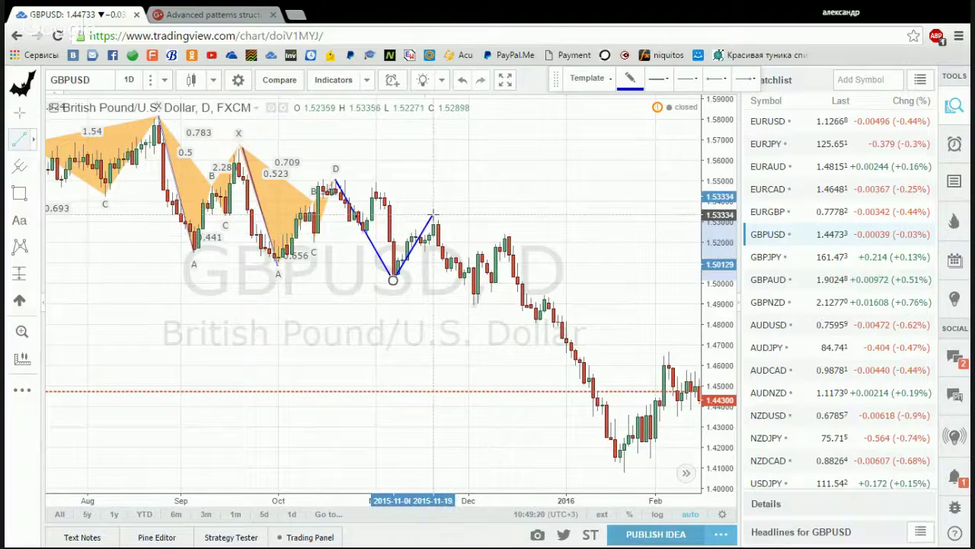
click(432, 215)
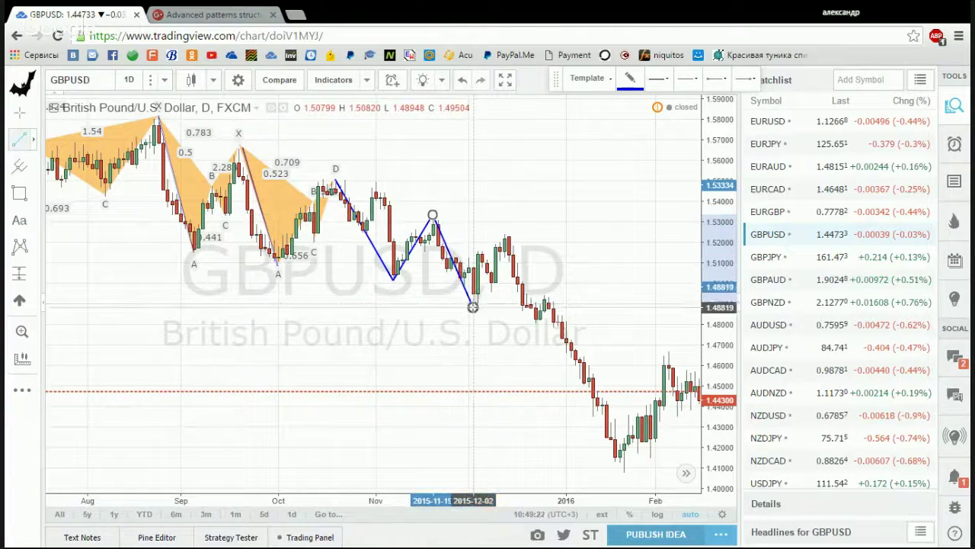
click(476, 330)
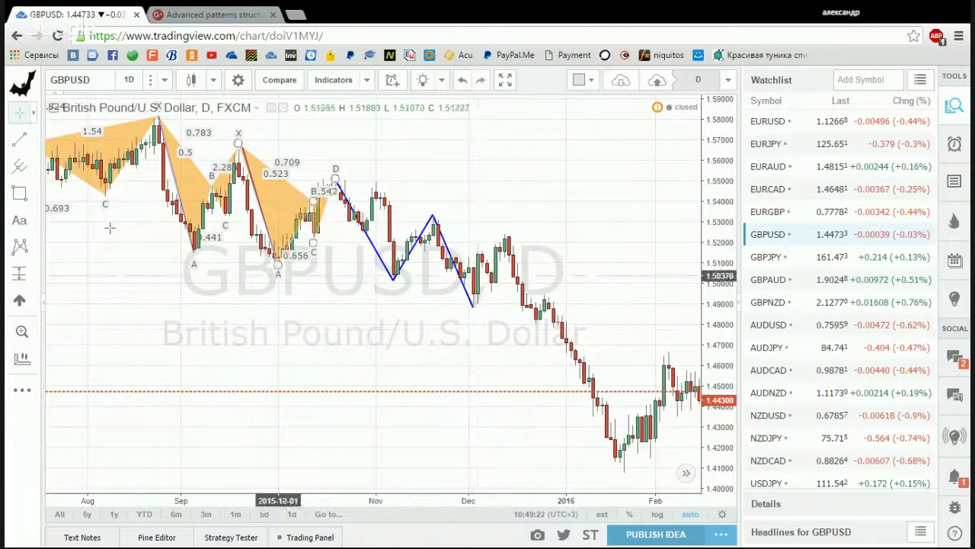
Step: Draw a fourth XABCD pattern from the mid-November peak into early December, reading 0.791 and 0.634
click(23, 256)
click(432, 214)
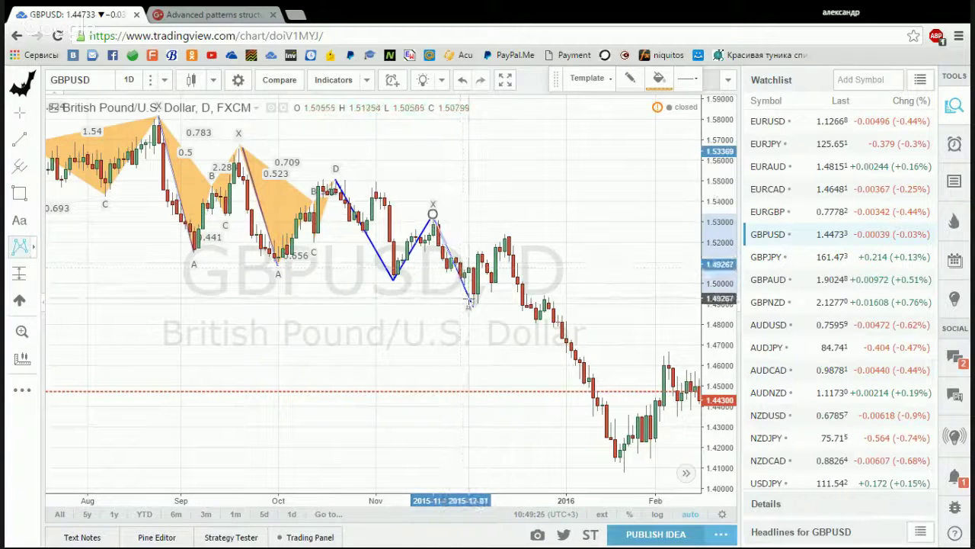
click(473, 308)
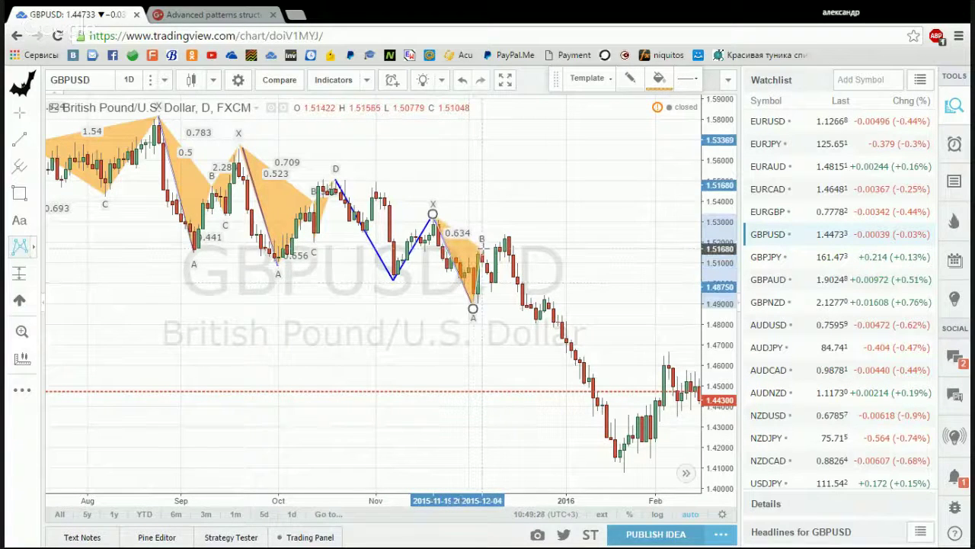
click(481, 248)
click(491, 290)
click(505, 233)
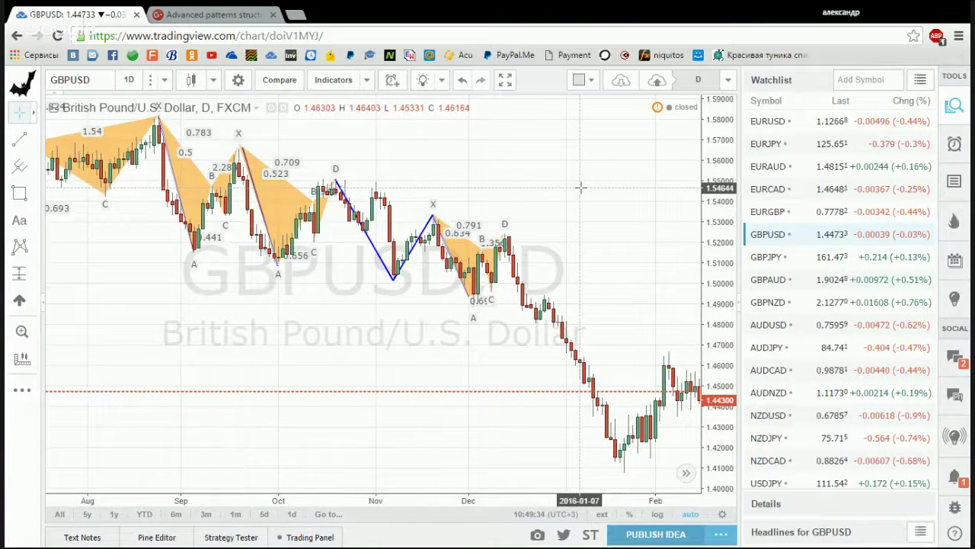
Step: Nudge the first XABCD pattern's B point slightly downward
scroll(571, 187, up, 3)
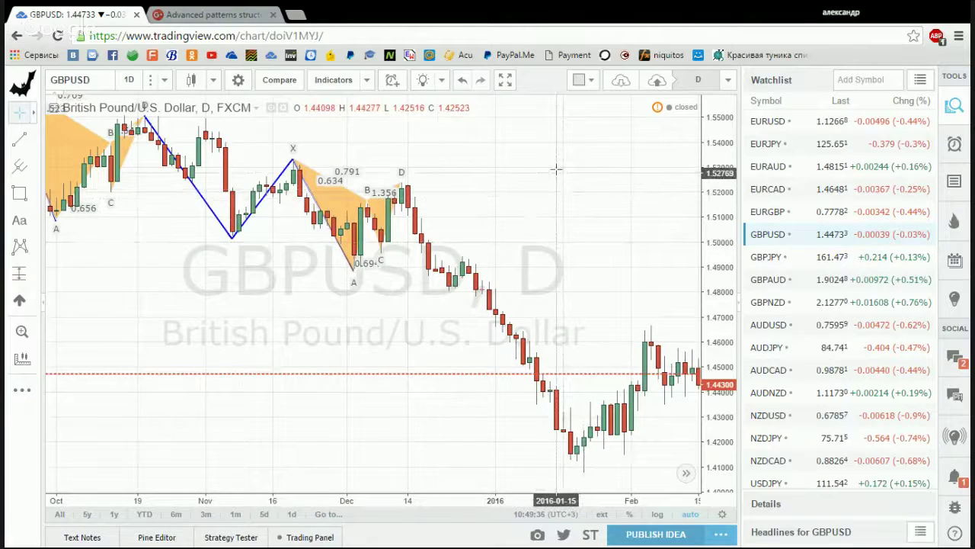
scroll(557, 169, down, 3)
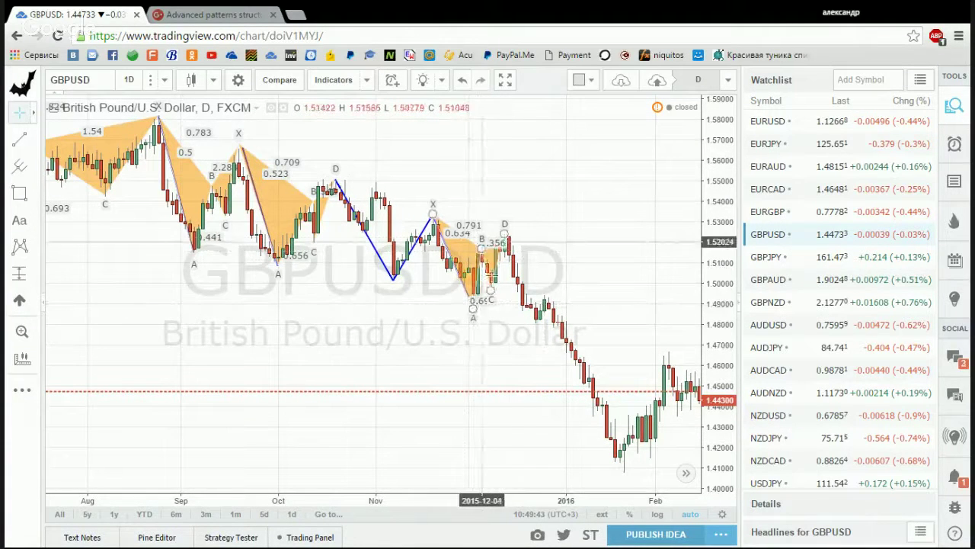
scroll(531, 216, down, 2)
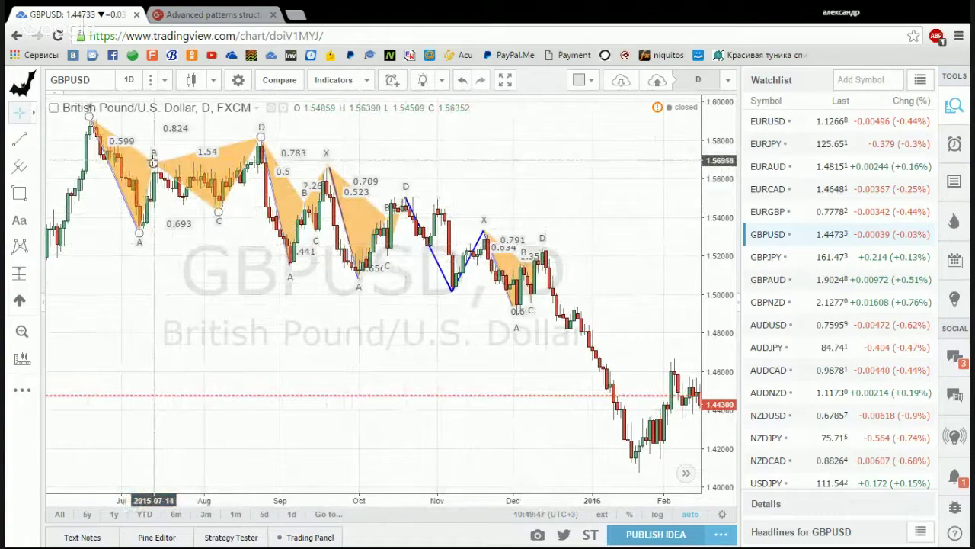
click(154, 158)
drag(155, 158, 157, 163)
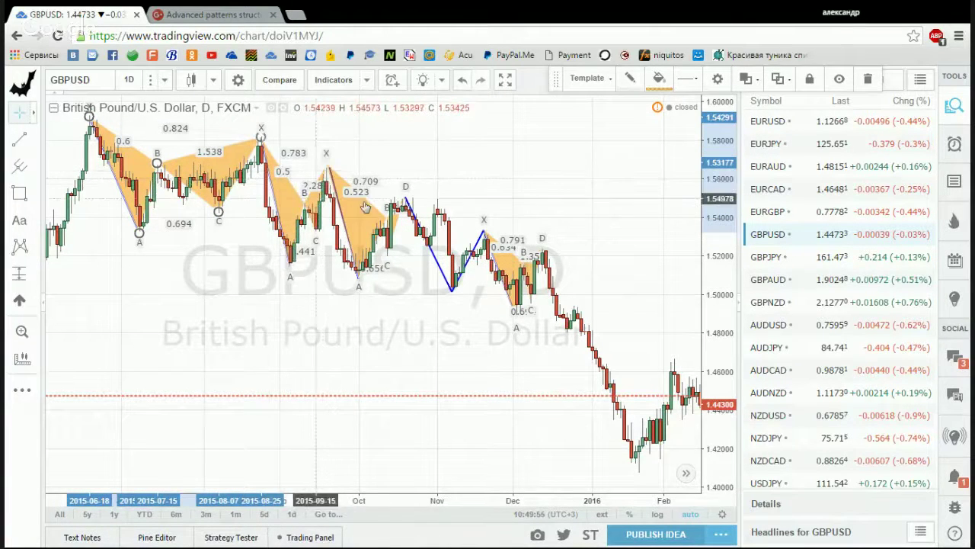
drag(507, 238, 455, 219)
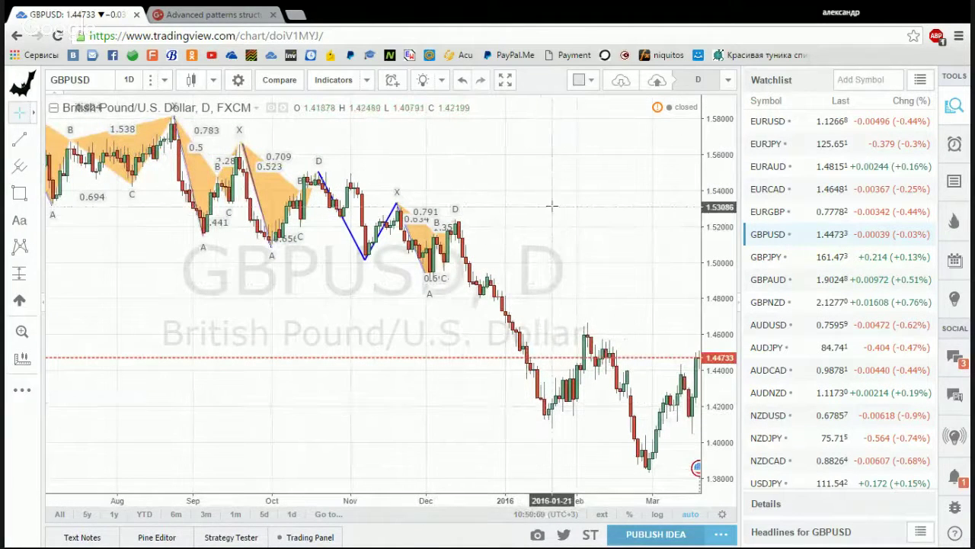
Step: Draw trend lines from the fourth pattern's D to the January low, up to early February, then down
click(19, 140)
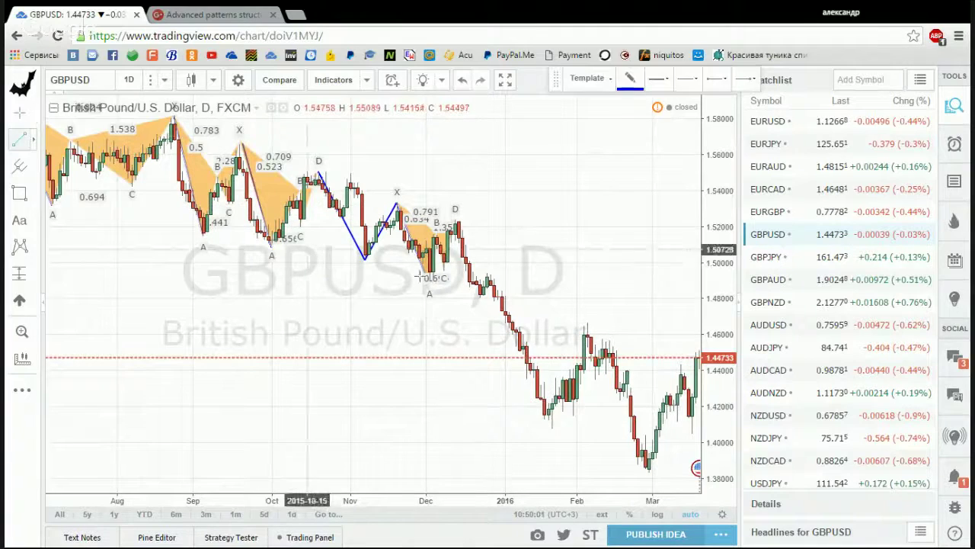
click(455, 220)
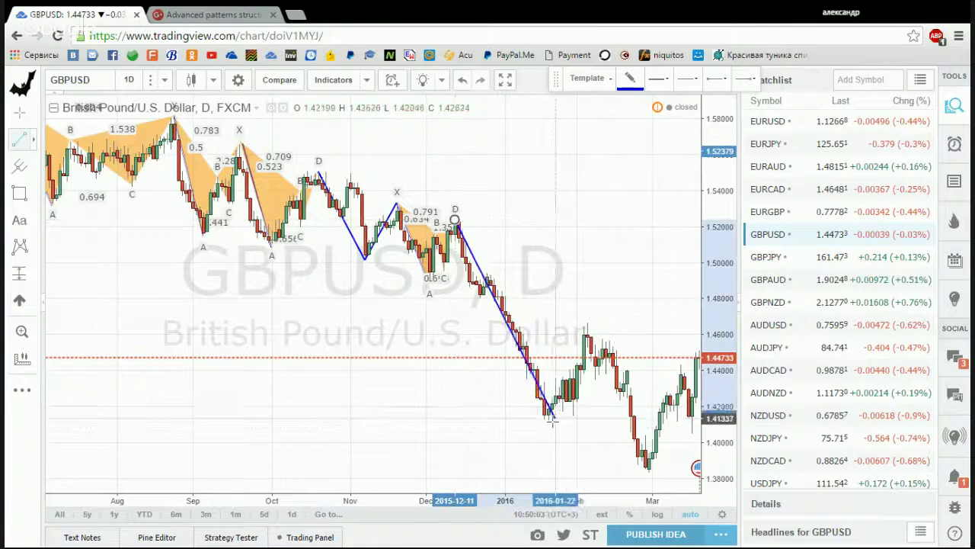
click(551, 429)
click(453, 425)
drag(441, 419, 331, 385)
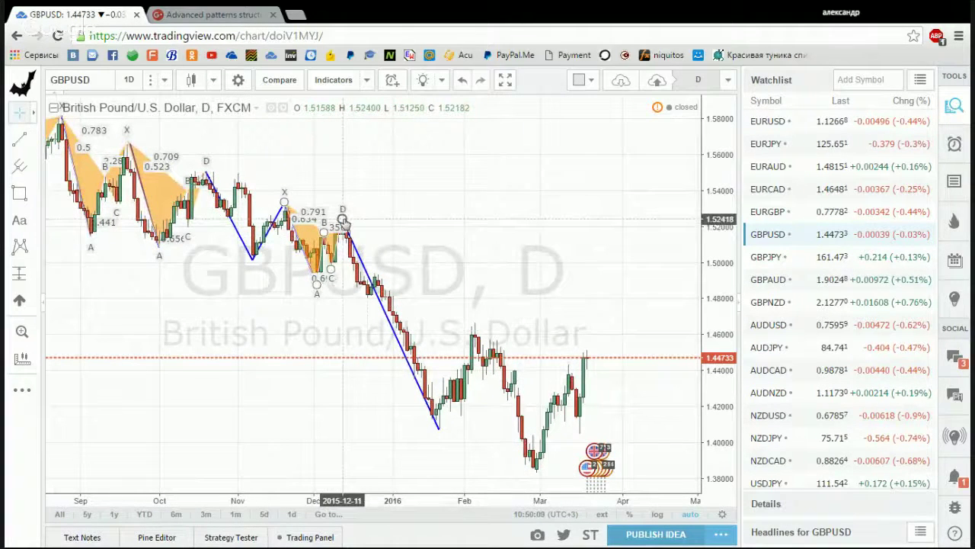
click(21, 141)
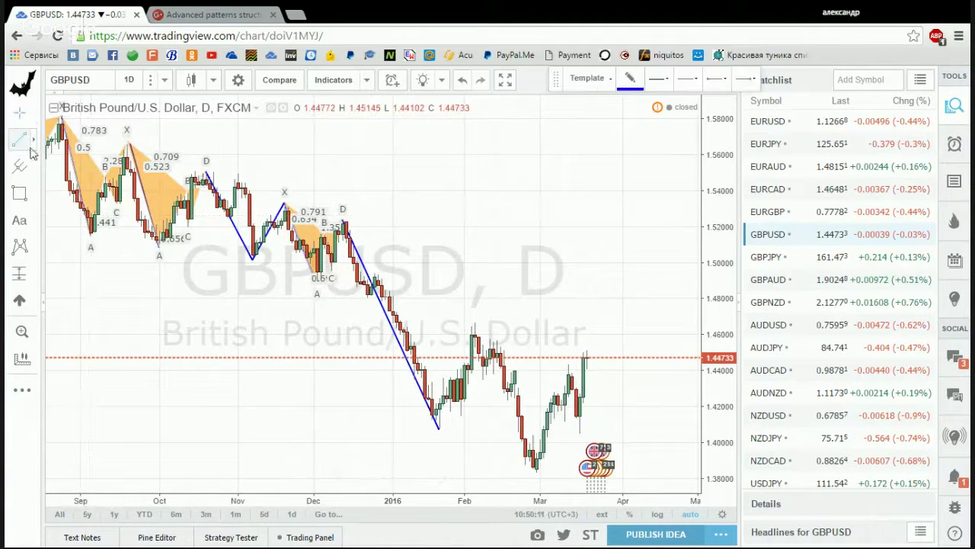
click(439, 429)
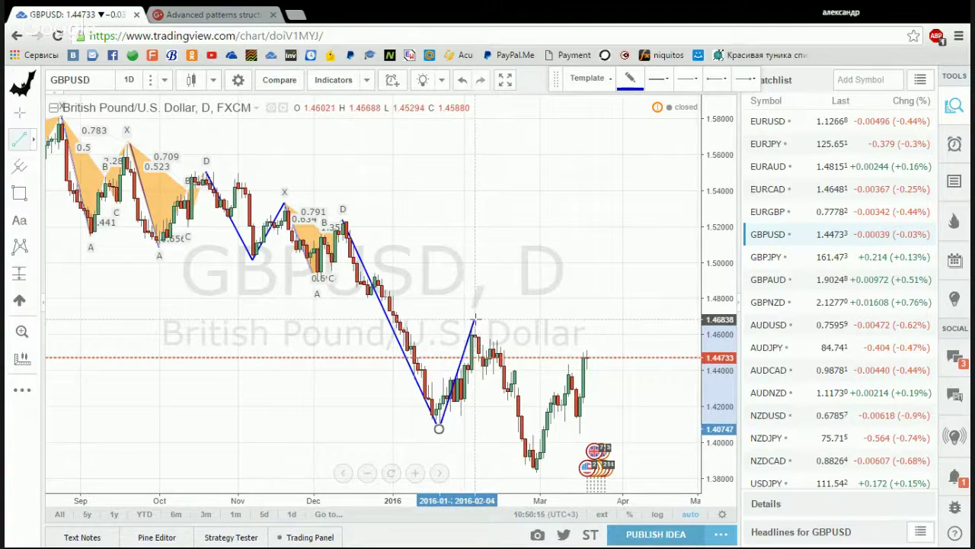
click(474, 319)
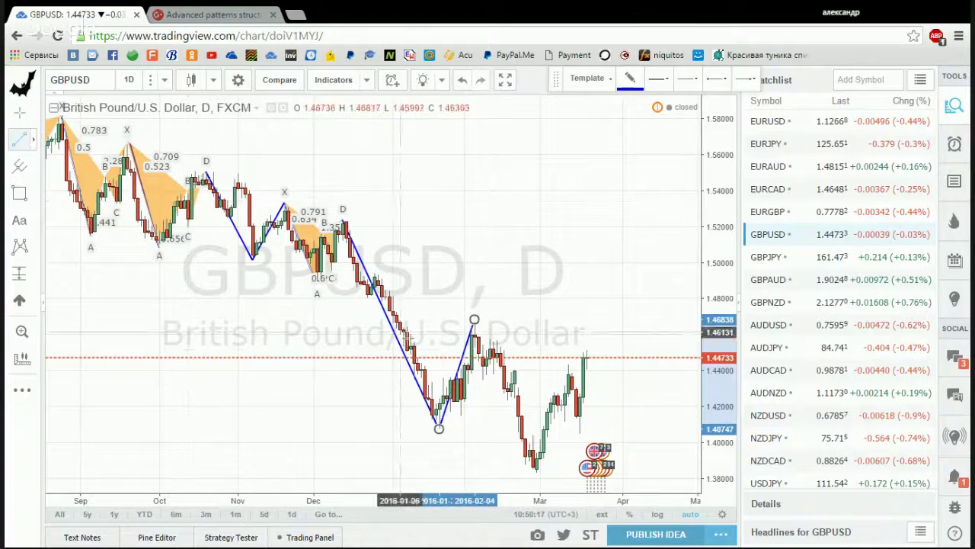
click(535, 473)
key(Escape)
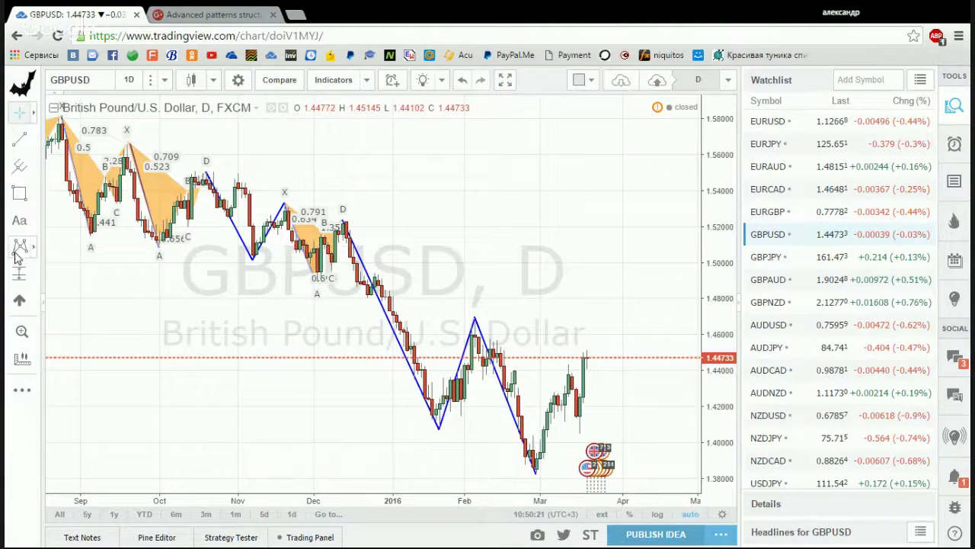
Step: Draw the fifth XABCD pattern from February's high through the March swings, reading 0.695, 0.561, 0.834
click(19, 248)
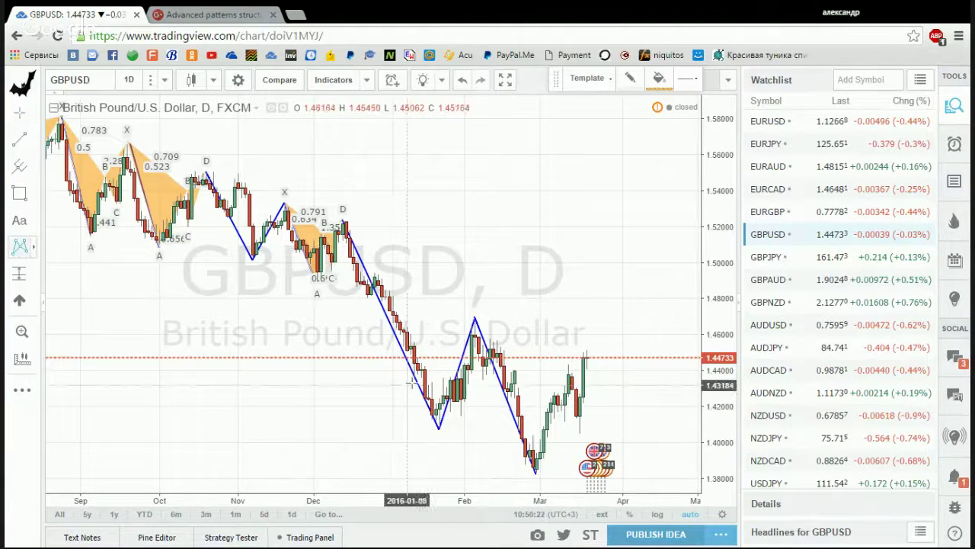
click(474, 317)
click(535, 476)
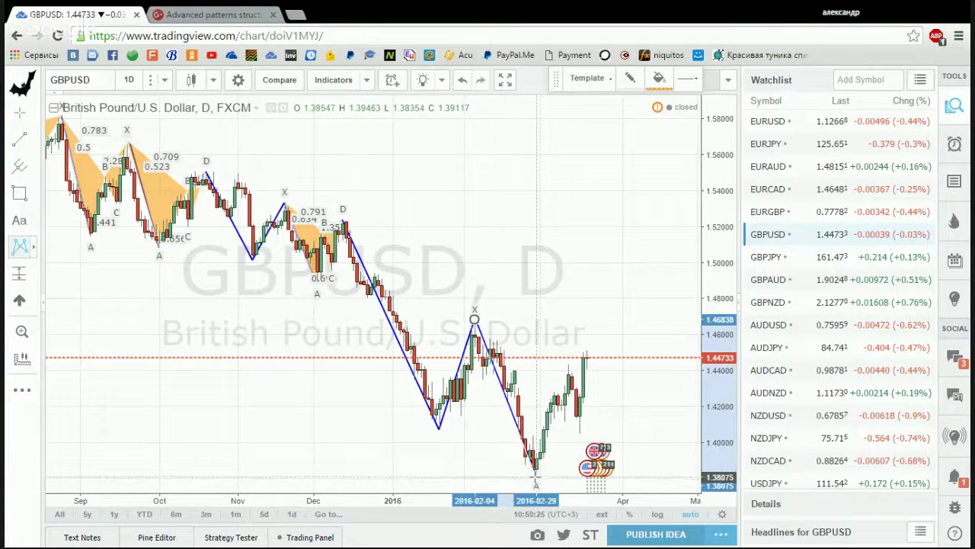
click(568, 368)
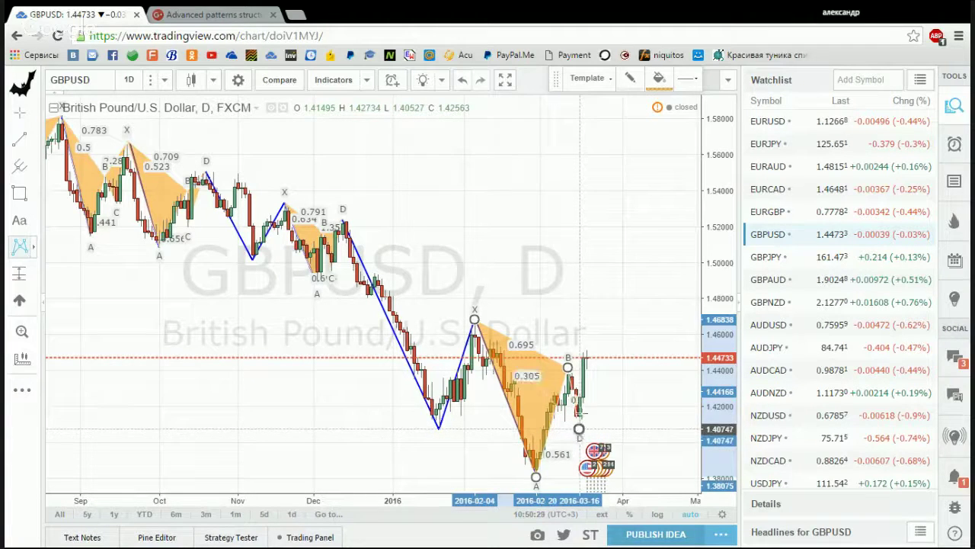
click(579, 429)
click(586, 345)
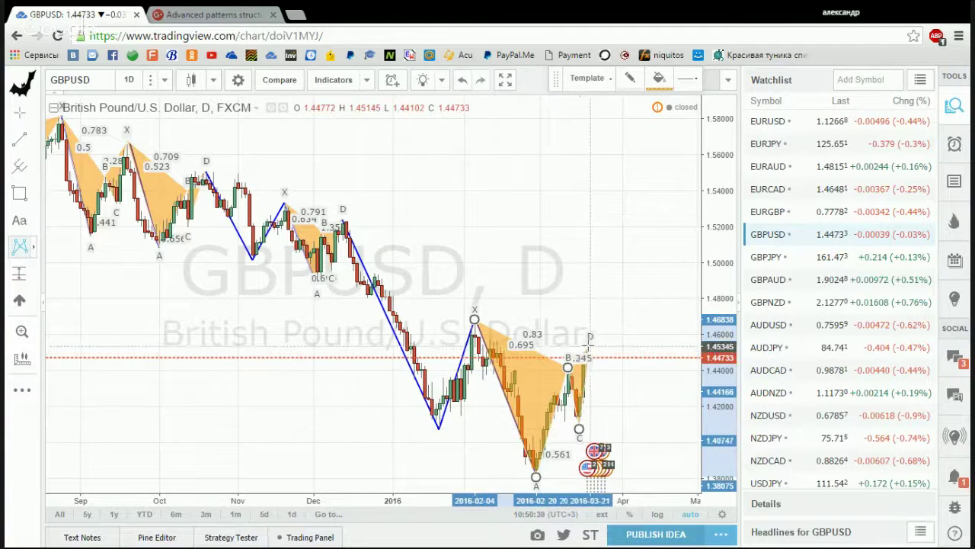
click(634, 283)
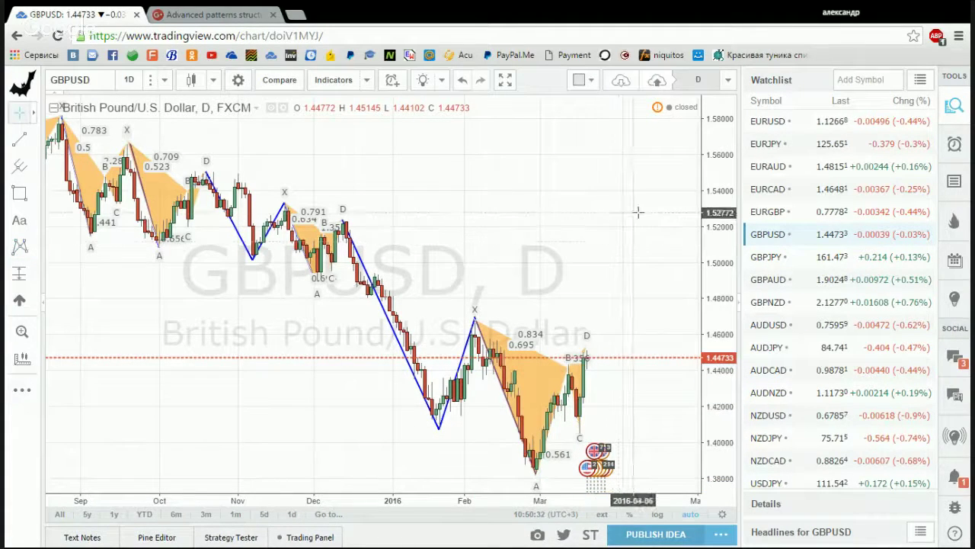
Step: Project a trend line from the fifth pattern's D point down to about 1.375 by 2016-04-21
click(20, 143)
click(589, 349)
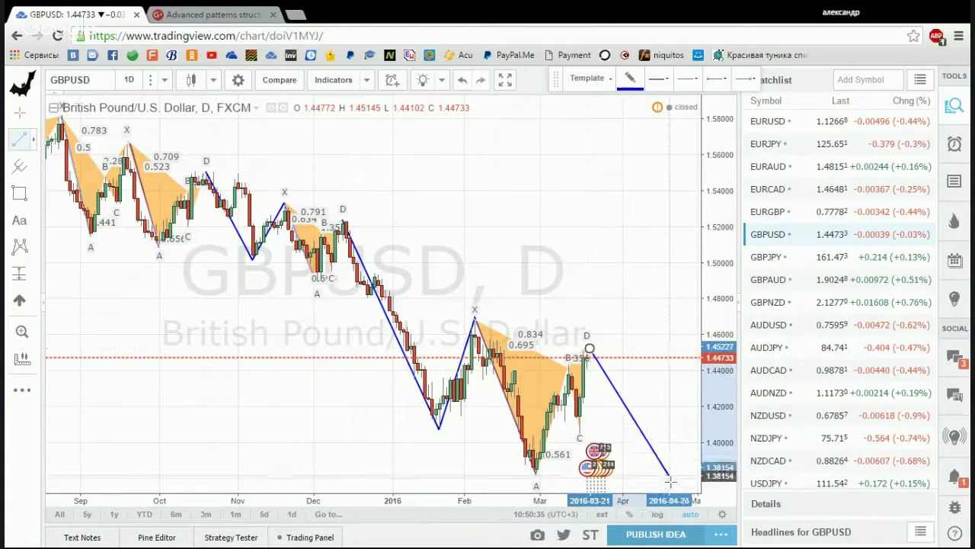
click(672, 487)
scroll(596, 220, down, 2)
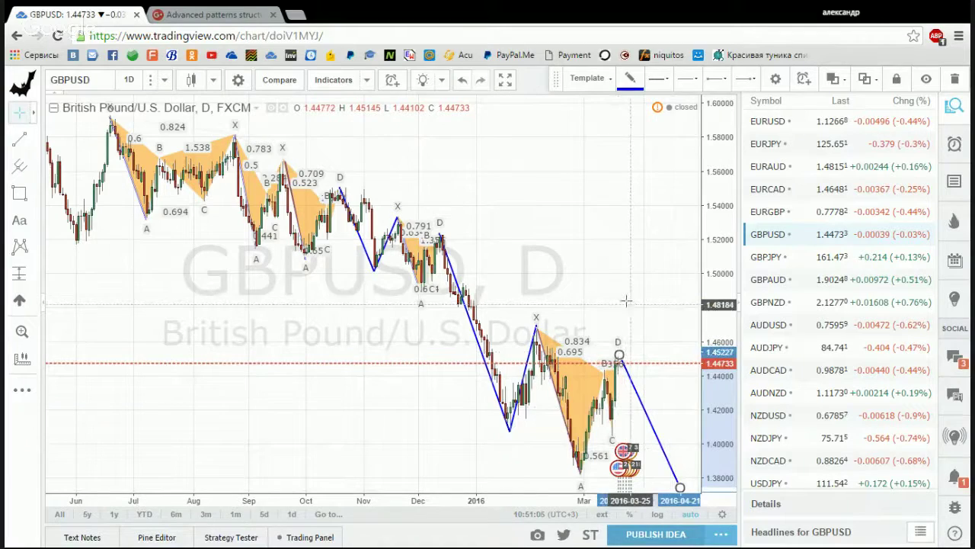
scroll(622, 285, up, 3)
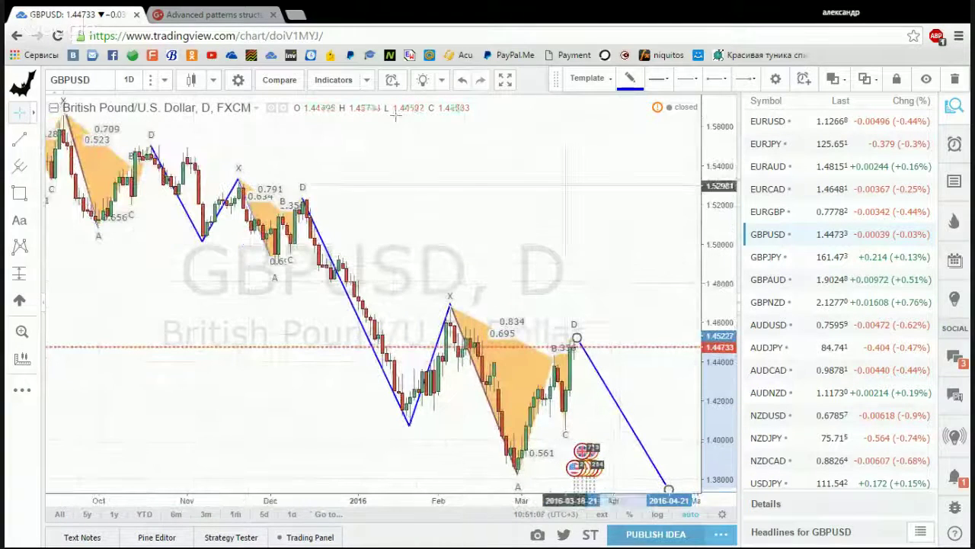
click(34, 168)
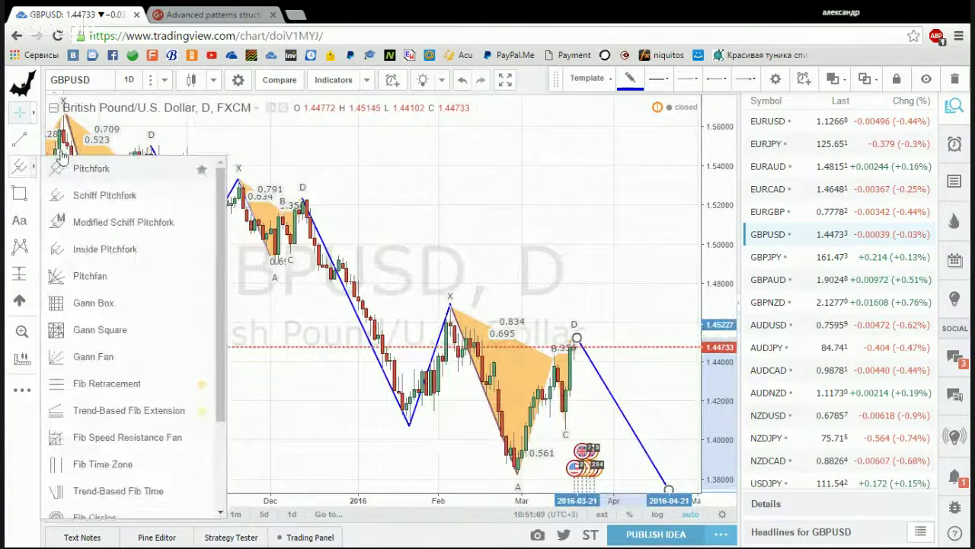
Step: Draw a Fib retracement from the pattern's X high to the A low using the cypher template
click(110, 385)
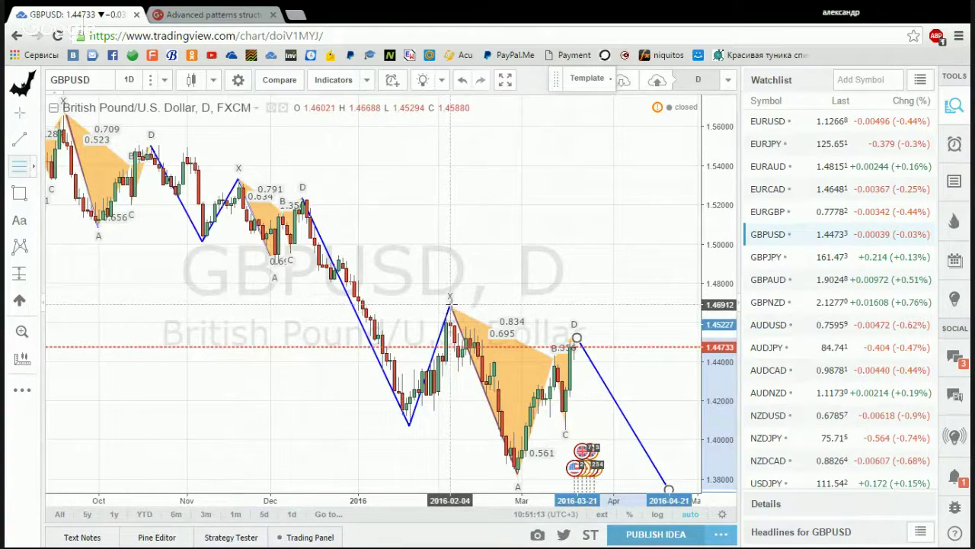
click(22, 390)
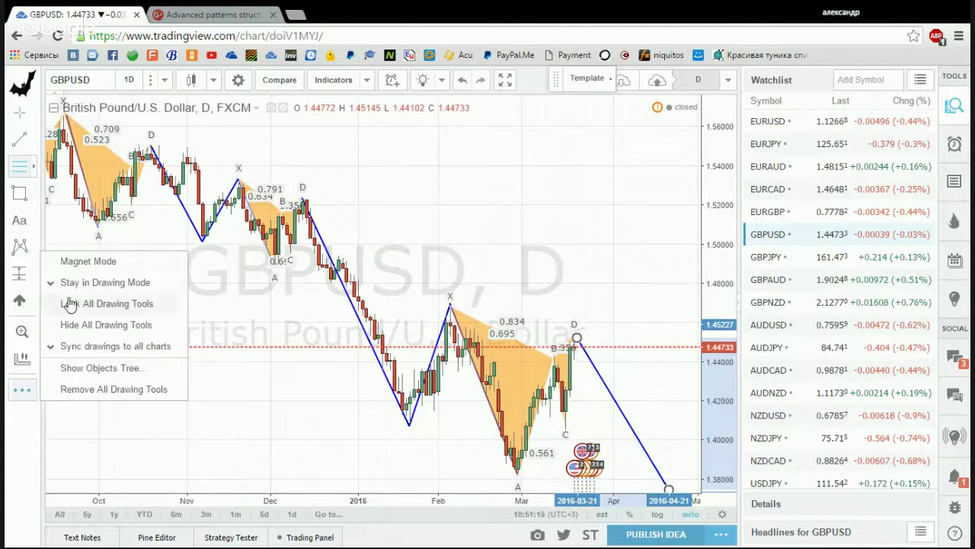
click(93, 261)
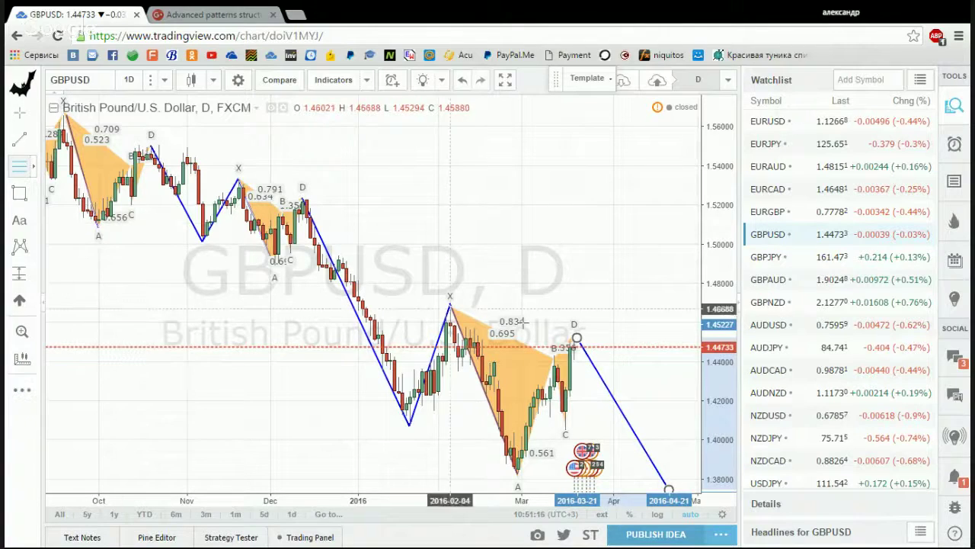
click(450, 309)
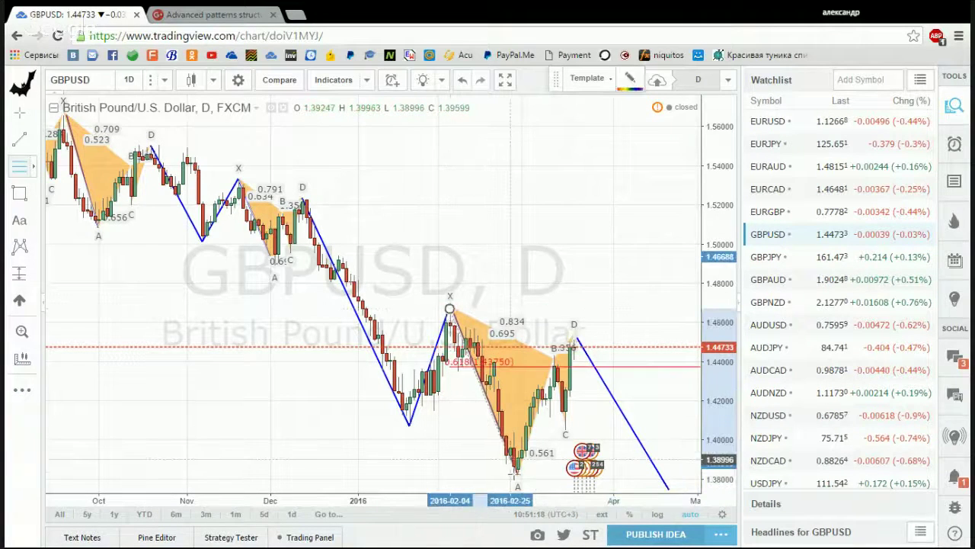
click(517, 471)
click(612, 80)
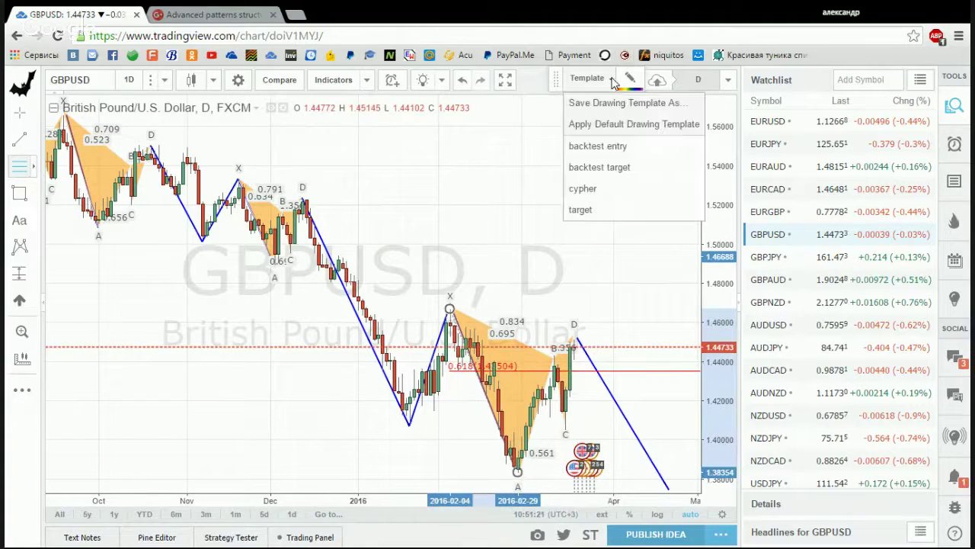
click(595, 191)
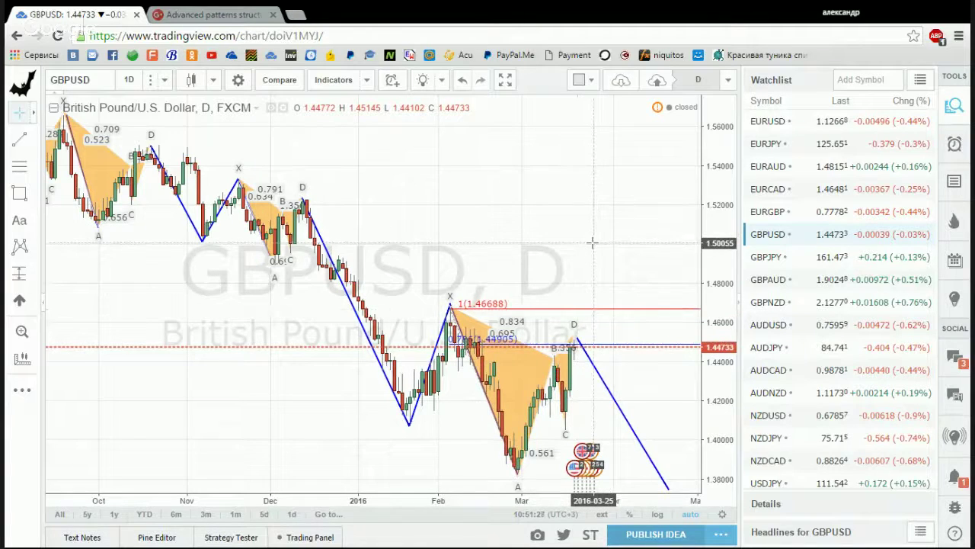
Step: Add a second Fib retracement from A up to D with the target template
click(21, 170)
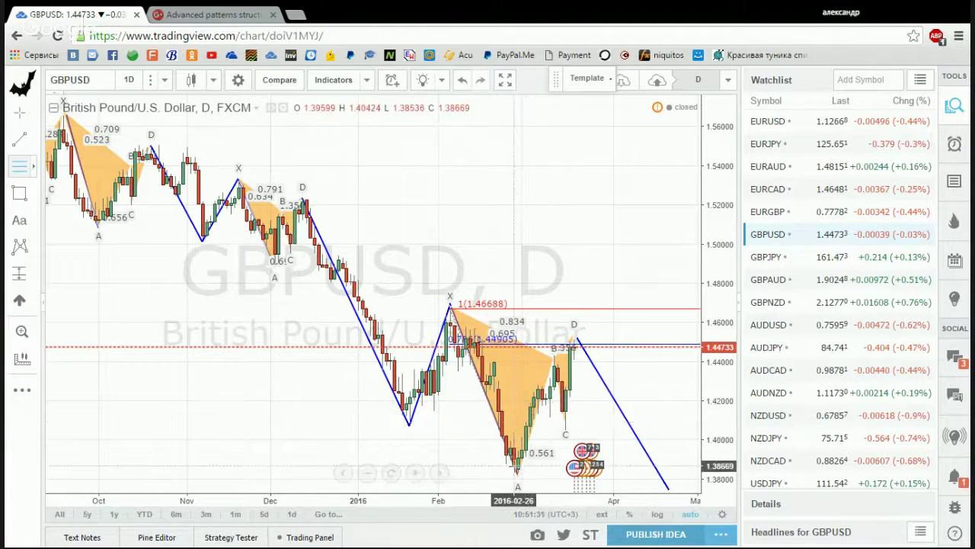
click(514, 468)
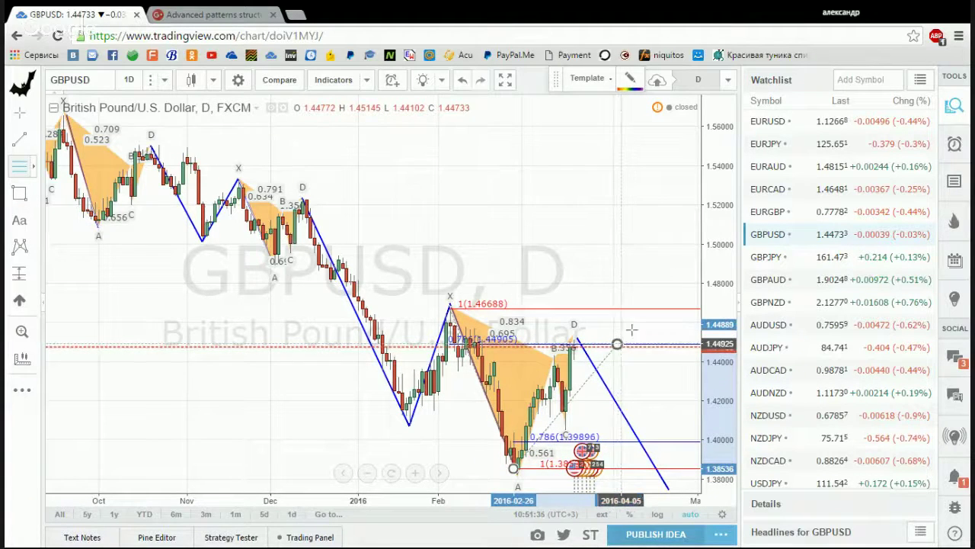
click(609, 79)
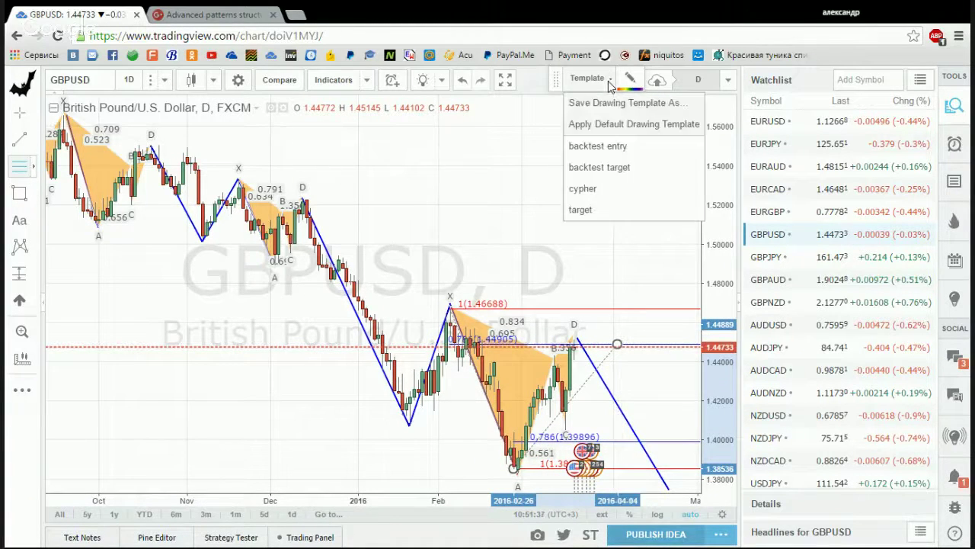
click(580, 211)
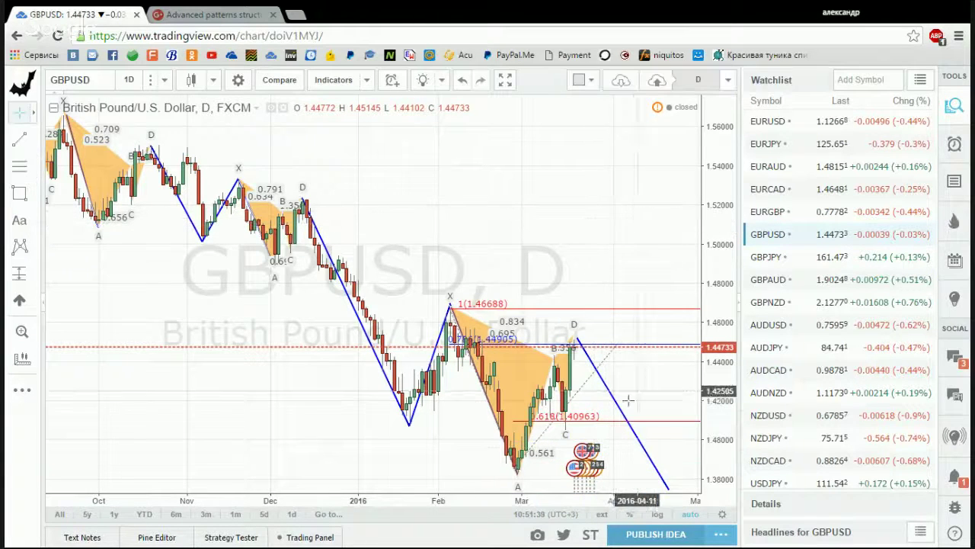
Step: Move the projected trend line's end up to the 0.618 level, about 1.4099 around 2016-04-12
scroll(646, 252, down, 2)
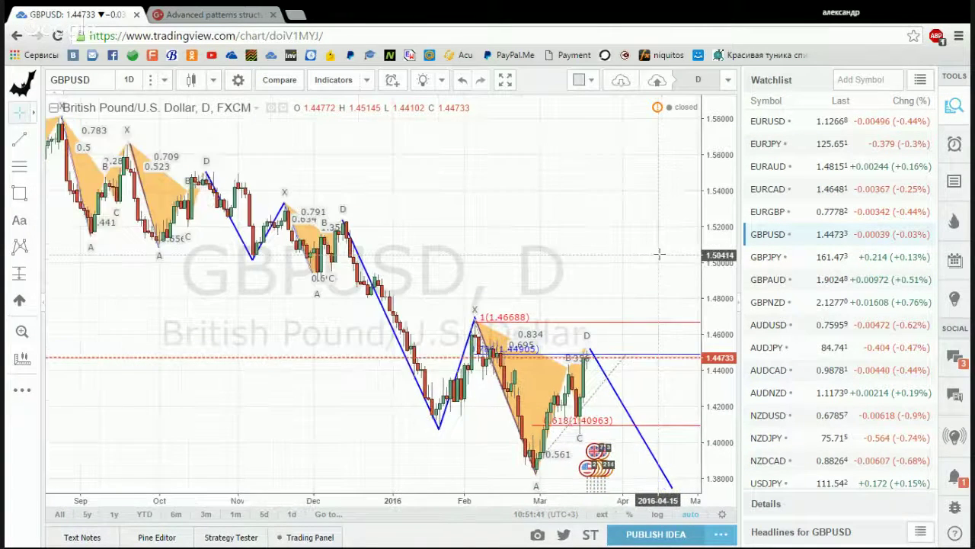
click(183, 135)
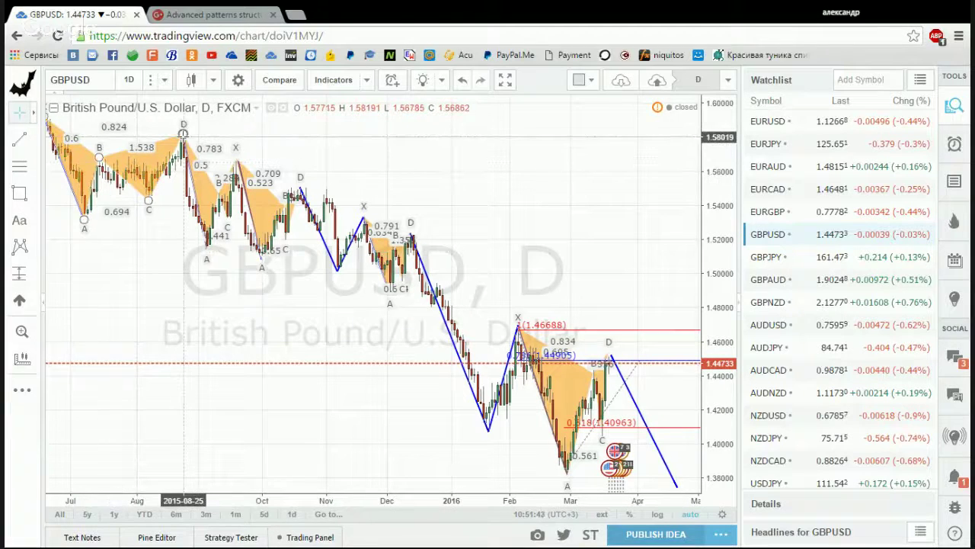
click(183, 135)
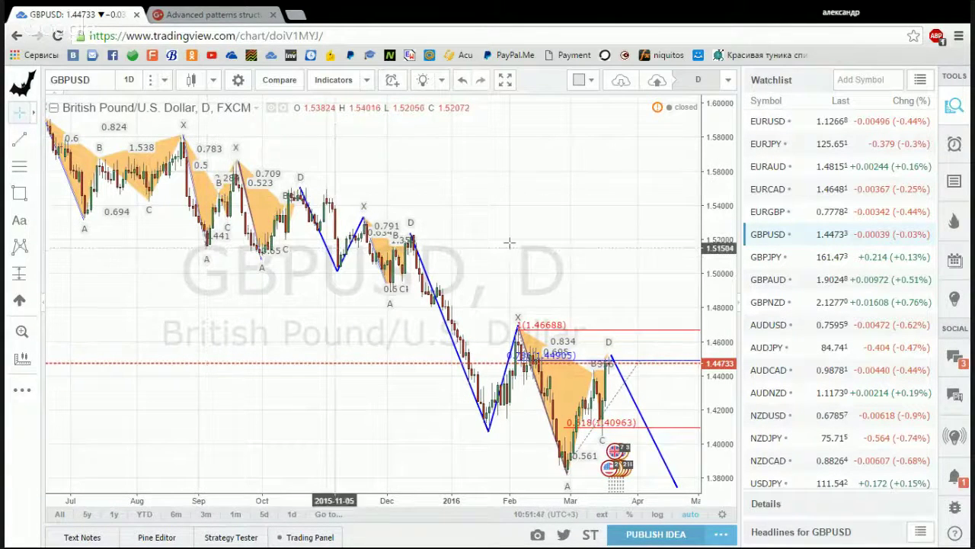
drag(720, 254, 706, 307)
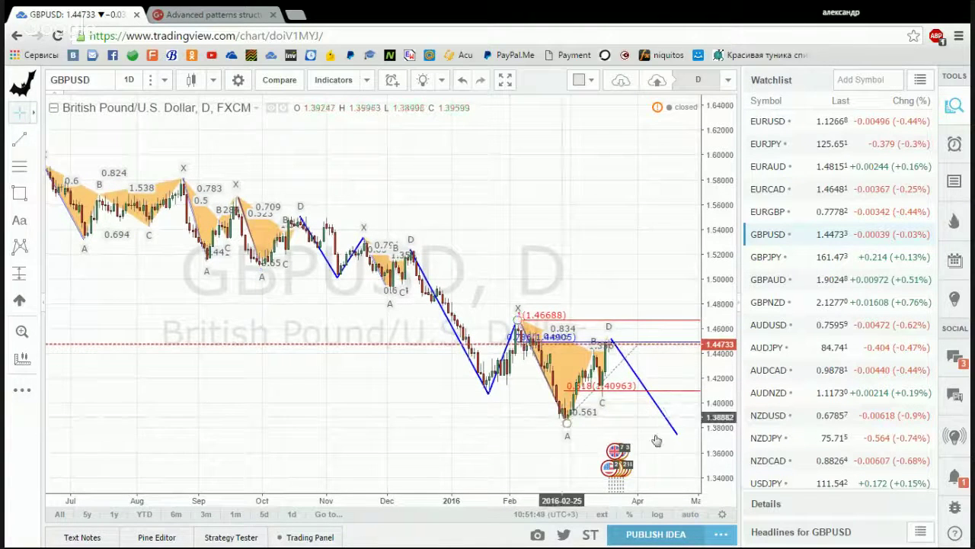
drag(677, 434, 656, 390)
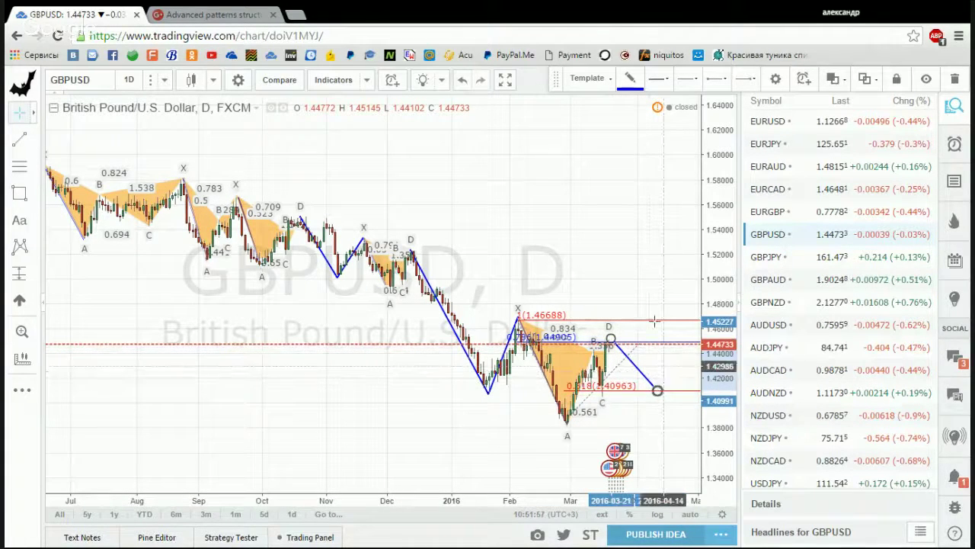
double_click(725, 284)
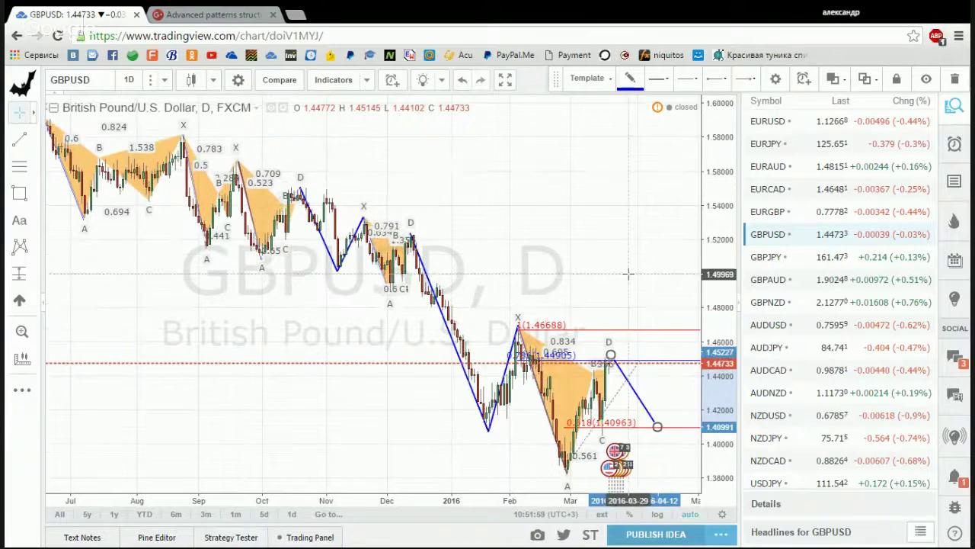